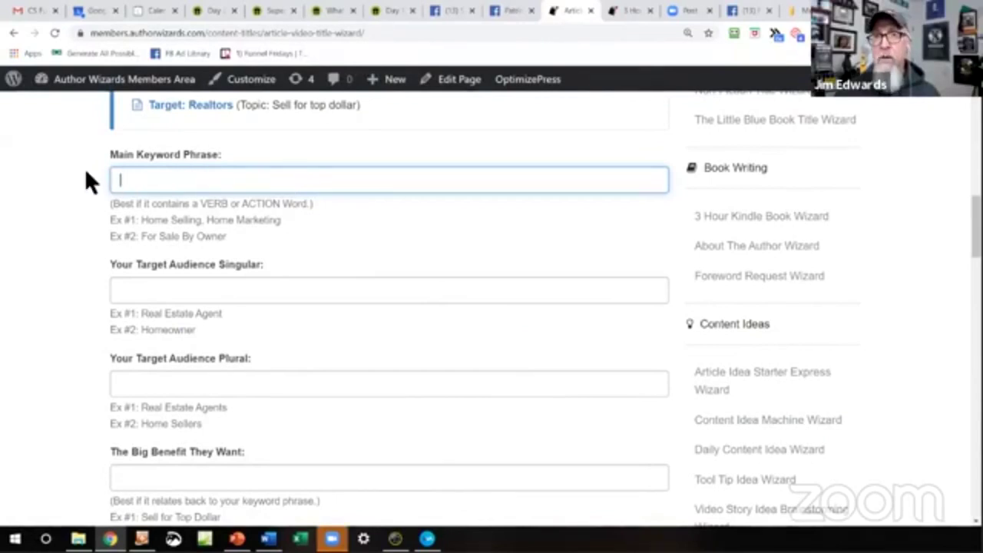
# Enter "Become Unhackable" as the main keyword phrase.
pyautogui.write('Be')
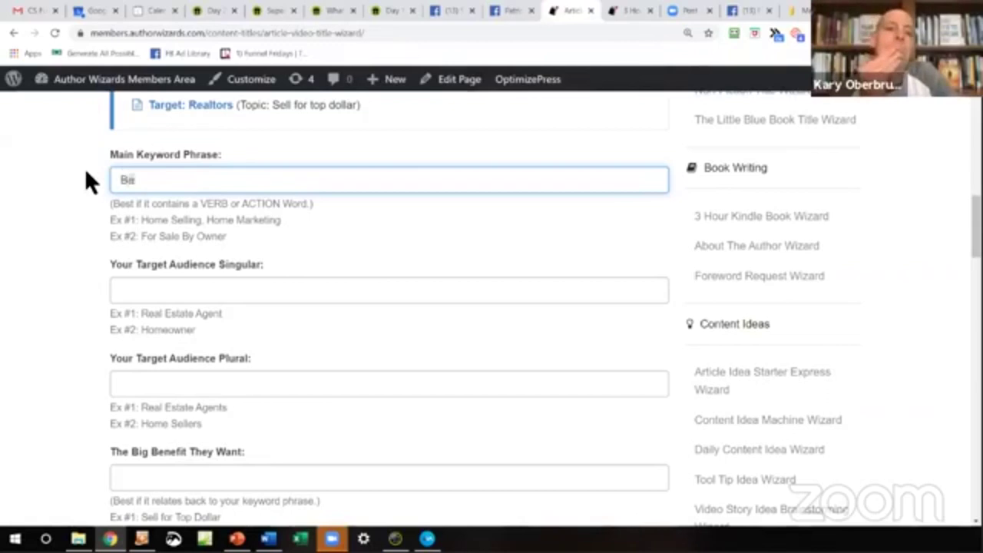
pyautogui.write('come Unhackable')
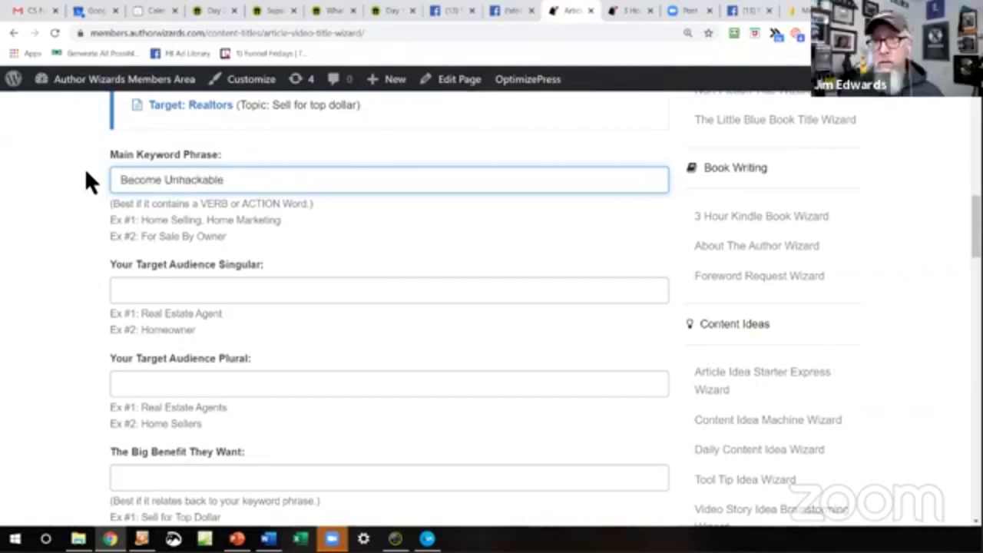
pyautogui.press('Tab')
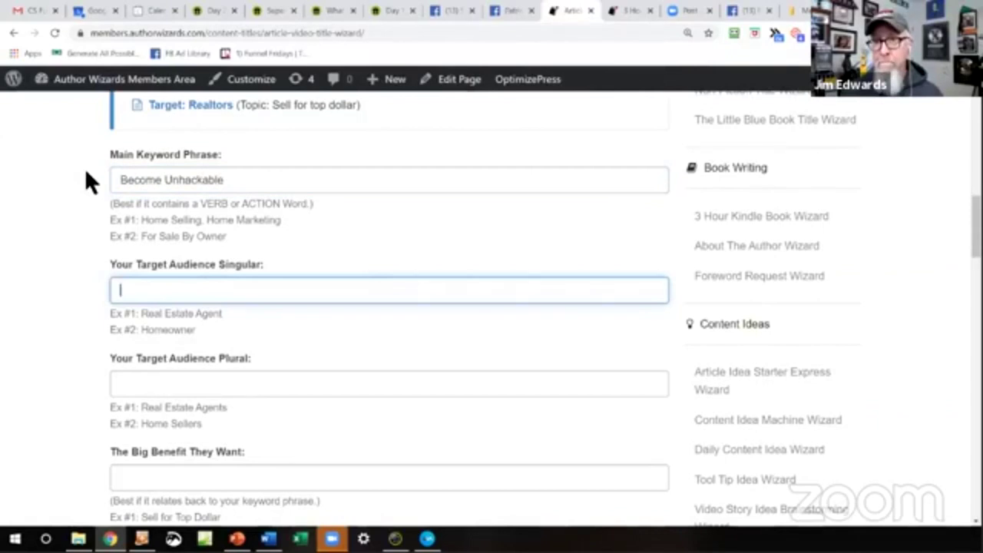
# Set the singular target audience to "Young Adult" and the plural target audience to "Young Adults".
pyautogui.write('Young A')
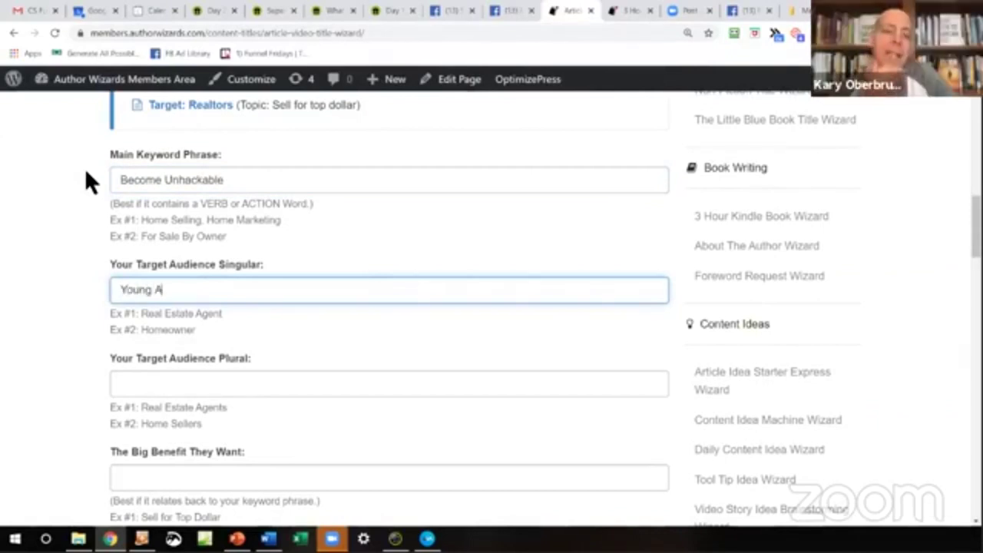
pyautogui.write('dult')
pyautogui.press('Tab')
pyautogui.write('Yo')
pyautogui.press('BackSpace')
pyautogui.press('BackSpace')
pyautogui.write('You')
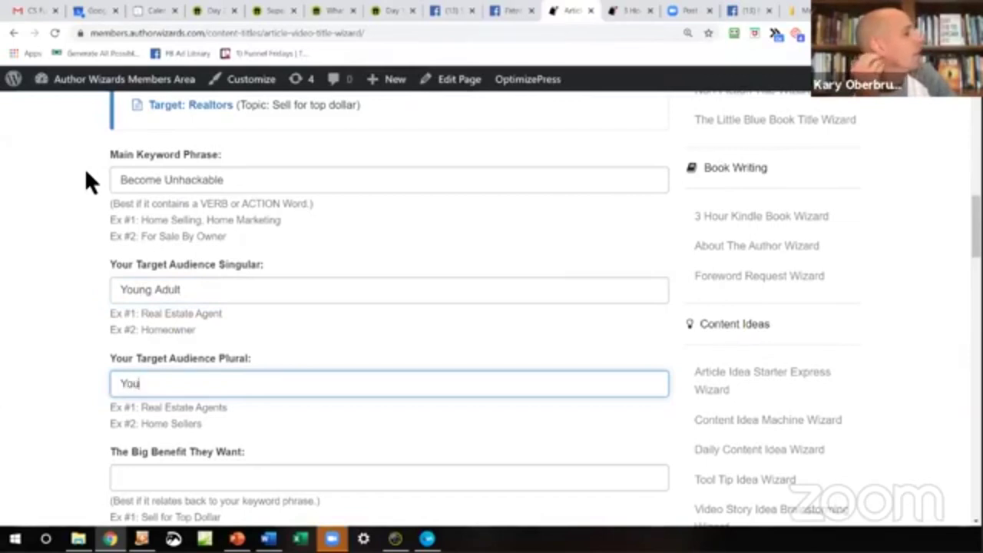
pyautogui.write('ng Adults')
# Enter "Super Human Focus" as the big benefit they want and build the list of titles.
pyautogui.scroll(-1, 138, 369)
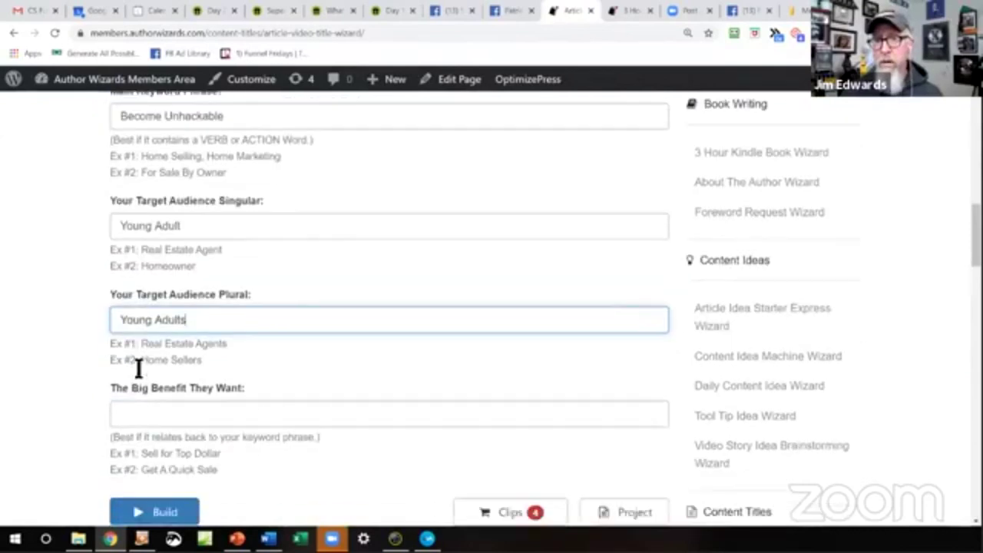
pyautogui.click(131, 413)
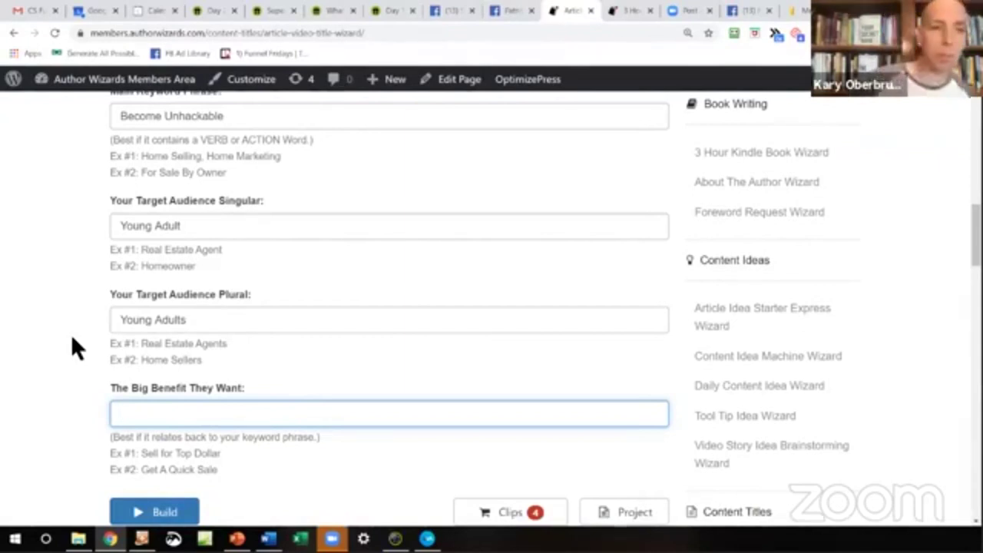
pyautogui.write('Super Human Fou')
pyautogui.write('us')
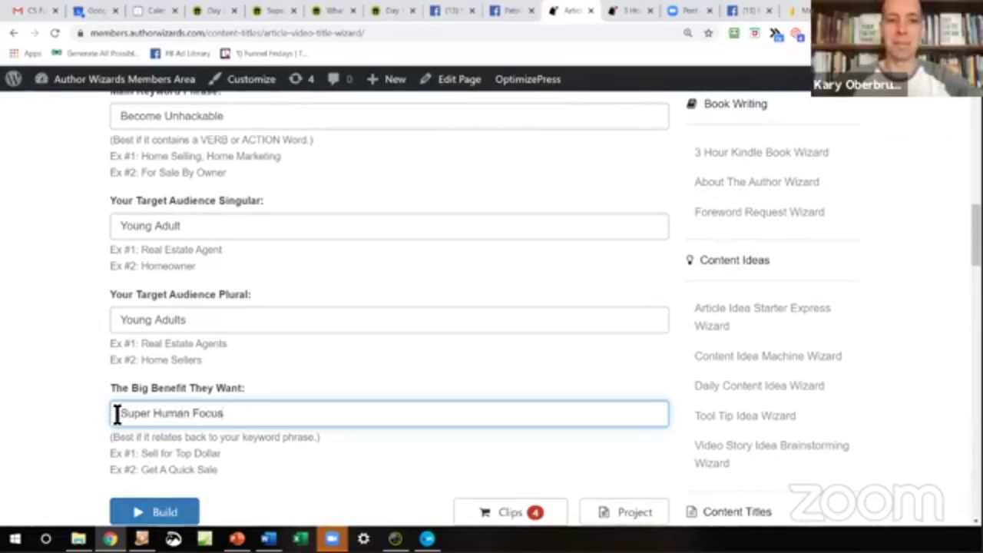
pyautogui.scroll(-2, 129, 457)
pyautogui.click(150, 390)
# Save the title "(3) Proven Ways To Get Super Human Focus" from the list articles and videos section to the clips.
pyautogui.scroll(-1, 384, 346)
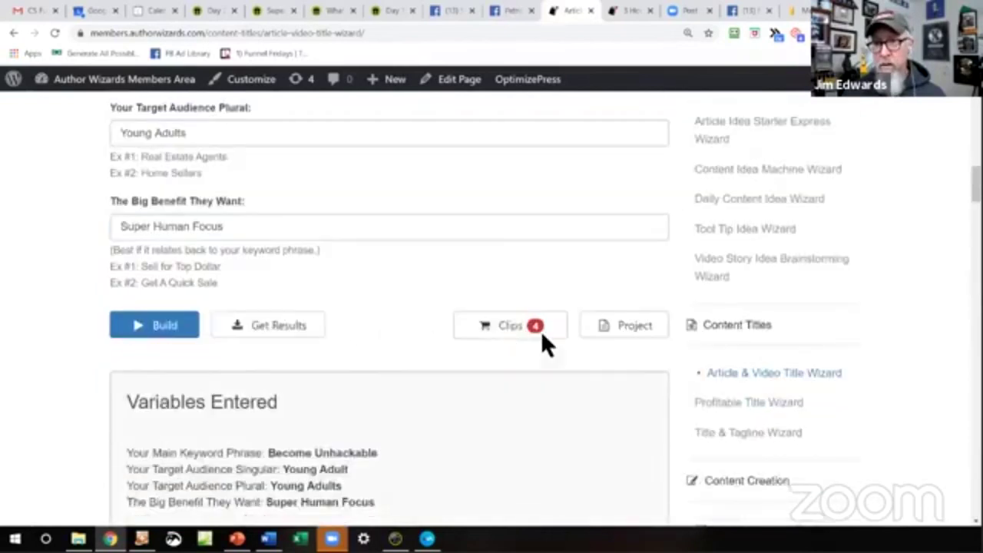
pyautogui.scroll(-5, 545, 338)
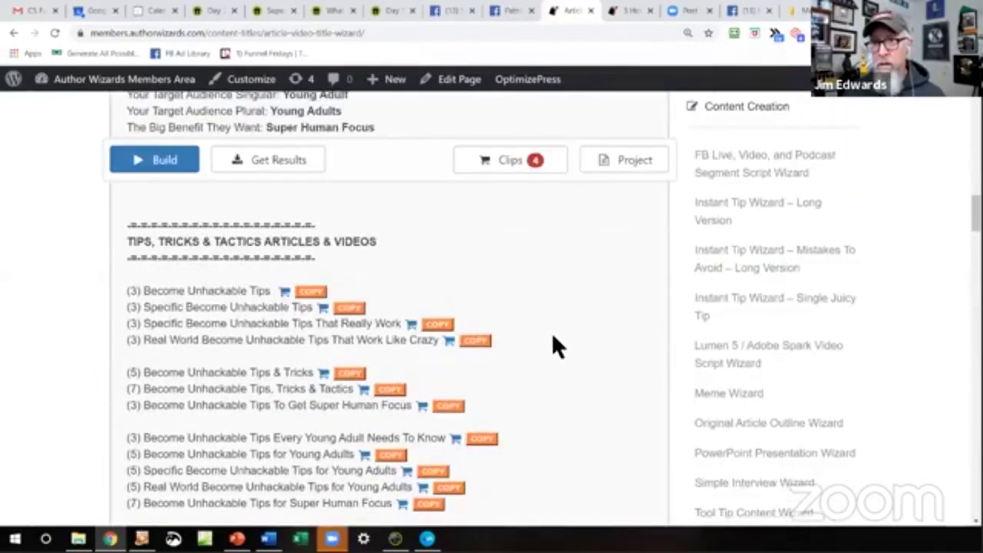
pyautogui.scroll(-3, 579, 335)
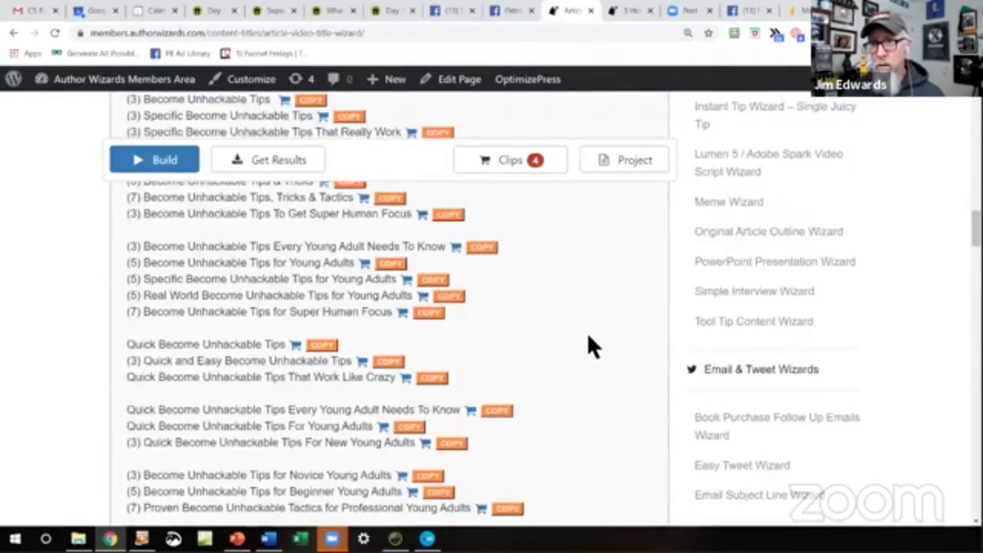
pyautogui.scroll(-2, 589, 332)
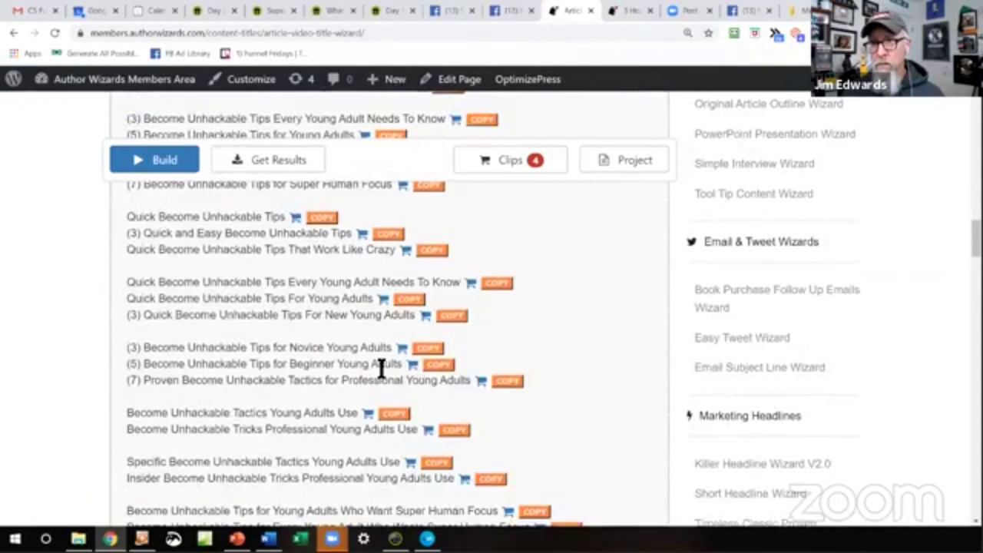
pyautogui.scroll(-3, 559, 356)
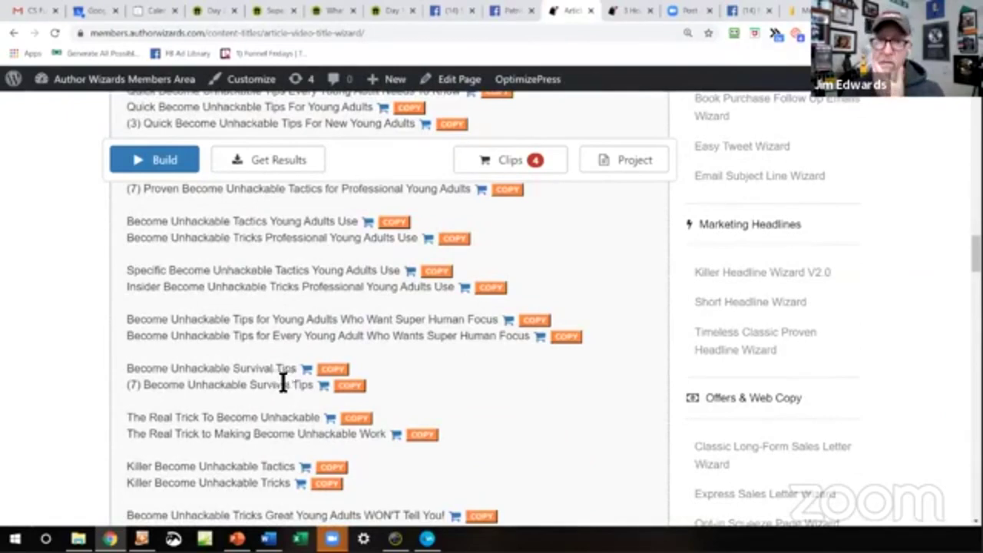
pyautogui.scroll(-4, 403, 373)
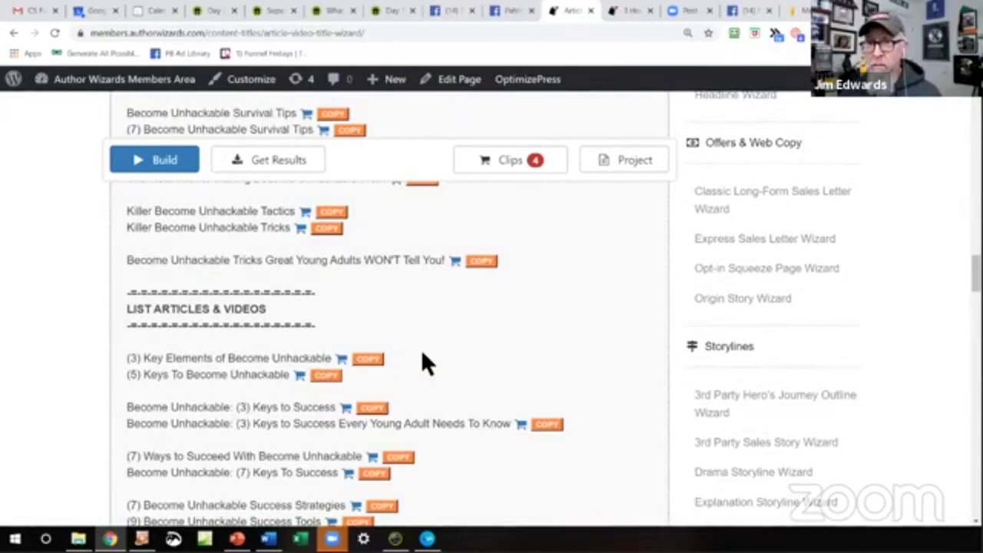
pyautogui.scroll(-2, 422, 355)
pyautogui.scroll(-5, 426, 360)
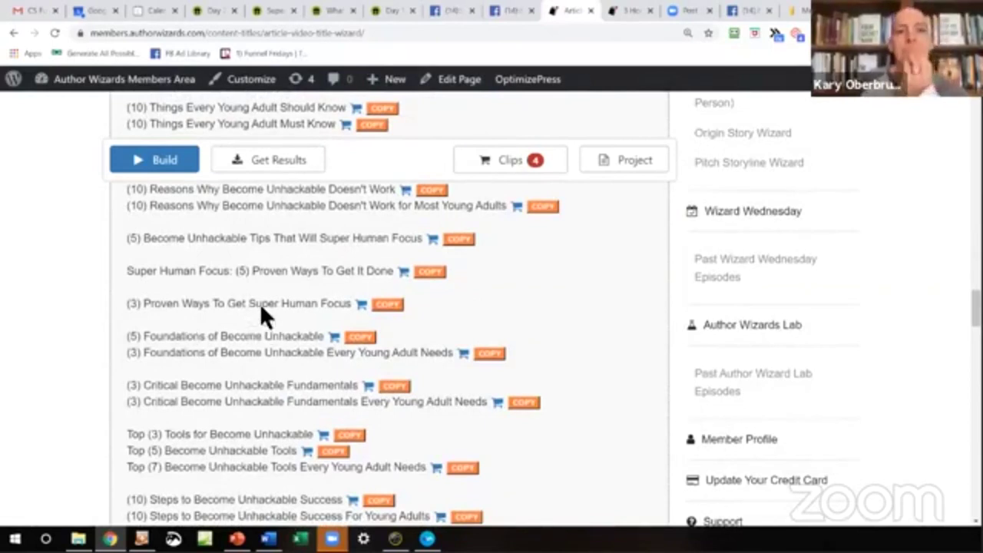
pyautogui.click(360, 305)
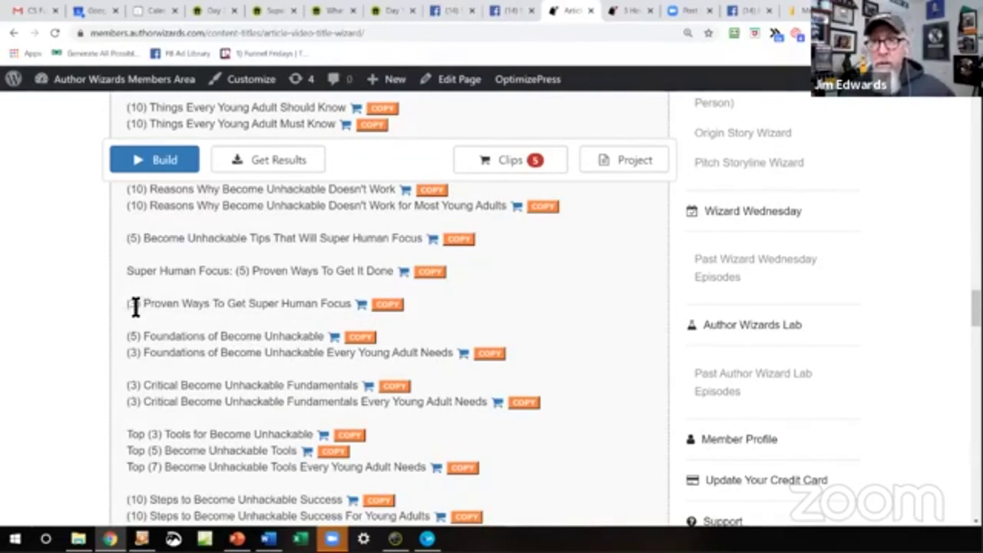
pyautogui.moveTo(128, 304); pyautogui.dragTo(139, 305)
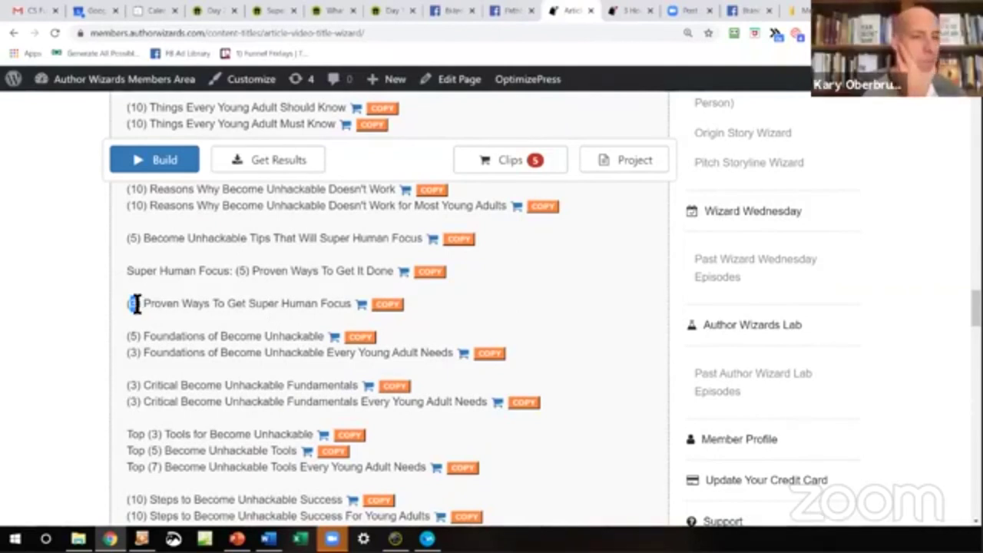
# Add "(7) Become Unhackable Myths Young Adults Actually Believe" and "(5) Misconceptions About Become Unhackable" to the clips.
pyautogui.scroll(-1, 185, 307)
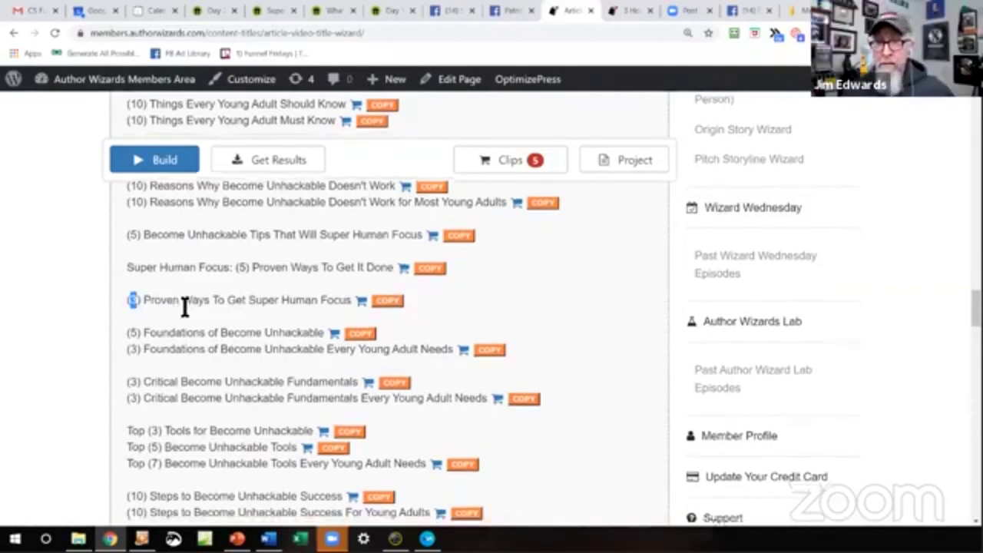
pyautogui.scroll(-3, 307, 307)
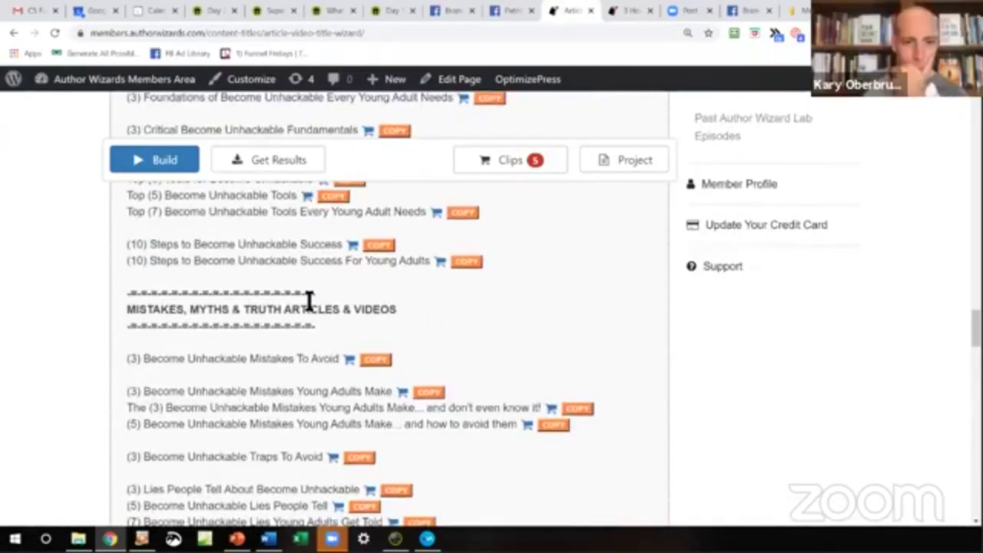
pyautogui.scroll(-2, 307, 299)
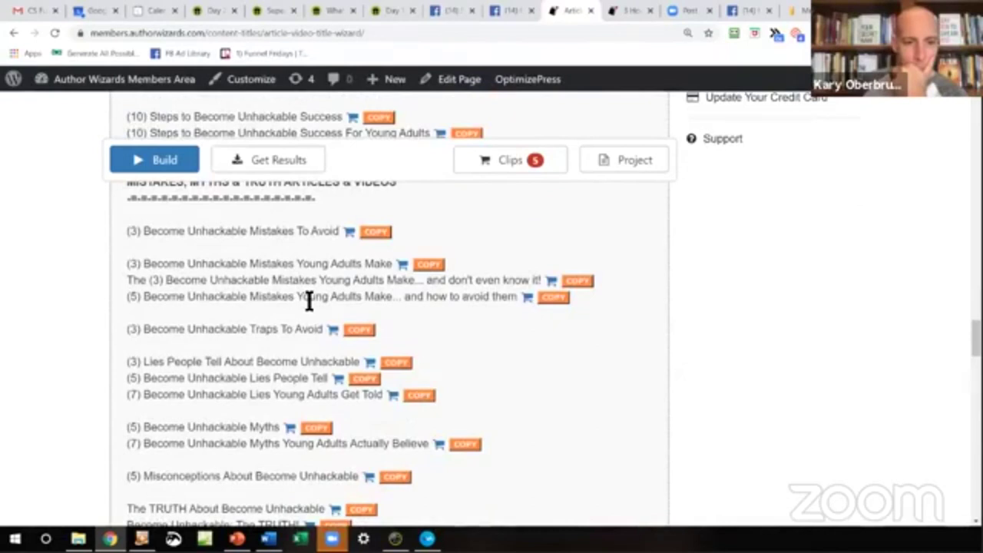
pyautogui.scroll(-2, 308, 300)
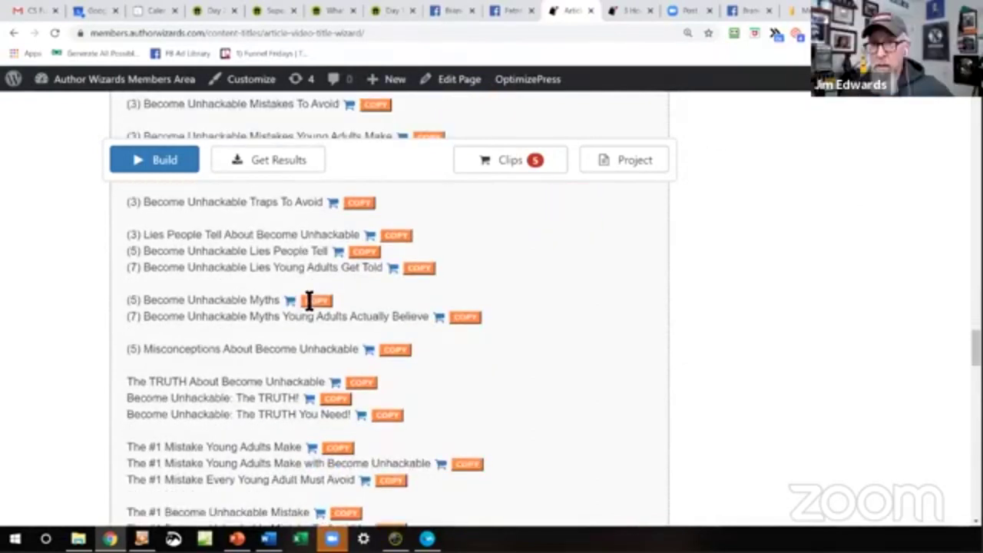
pyautogui.scroll(-1, 313, 307)
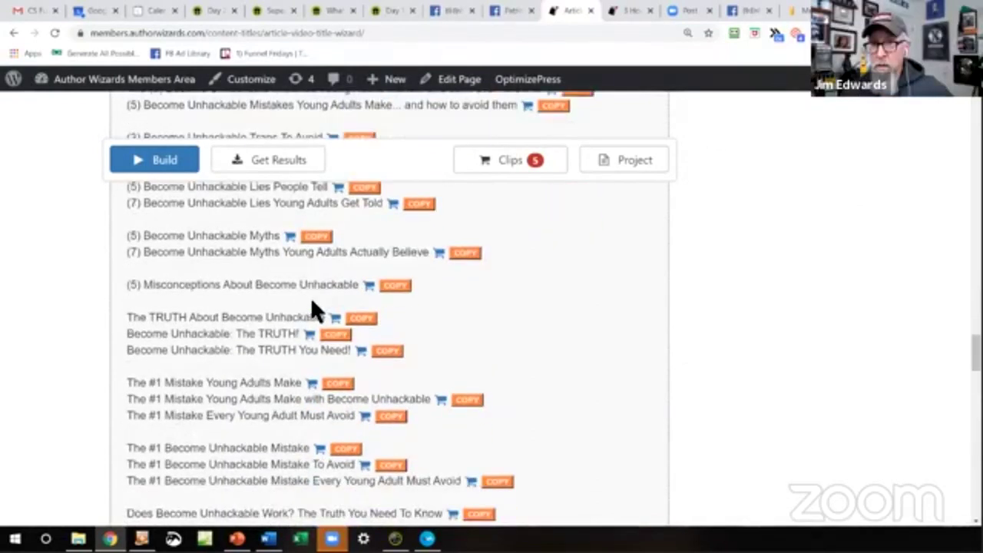
pyautogui.scroll(-1, 312, 305)
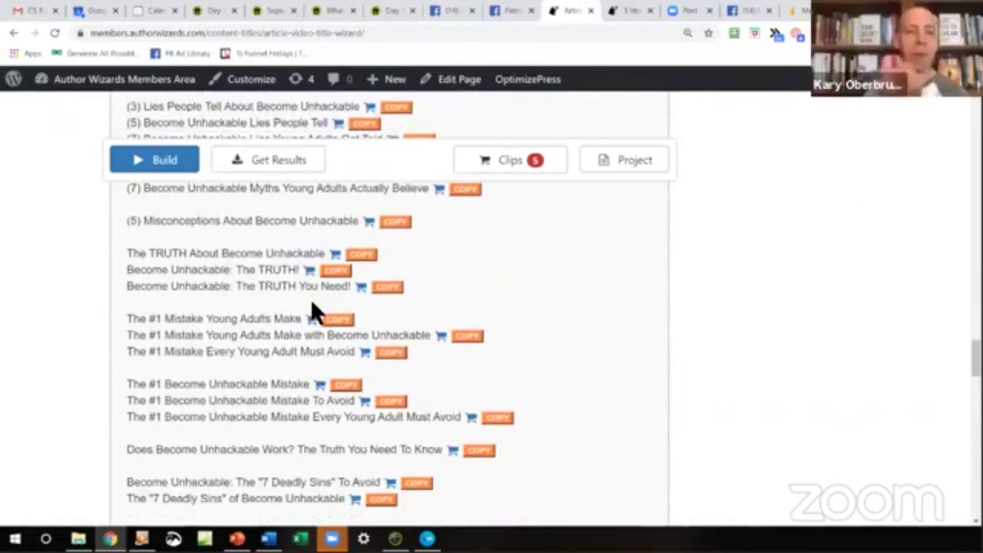
pyautogui.scroll(1, 312, 306)
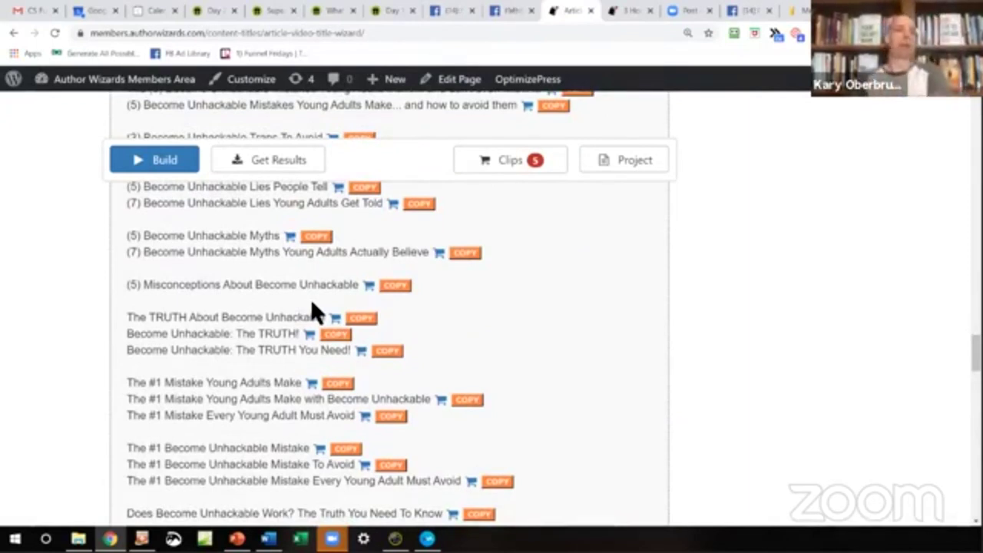
pyautogui.scroll(2, 310, 306)
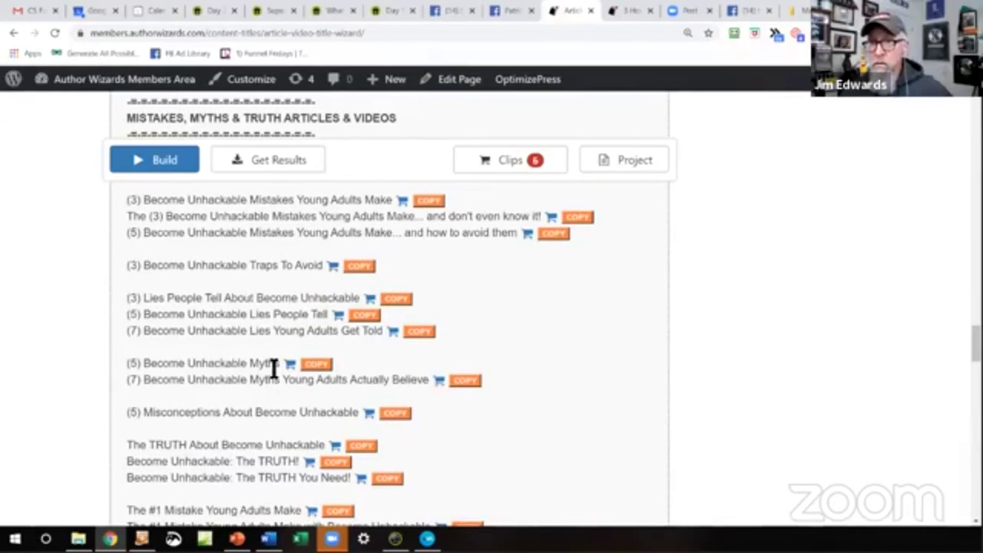
pyautogui.scroll(-1, 305, 369)
pyautogui.scroll(-1, 307, 370)
pyautogui.click(369, 350)
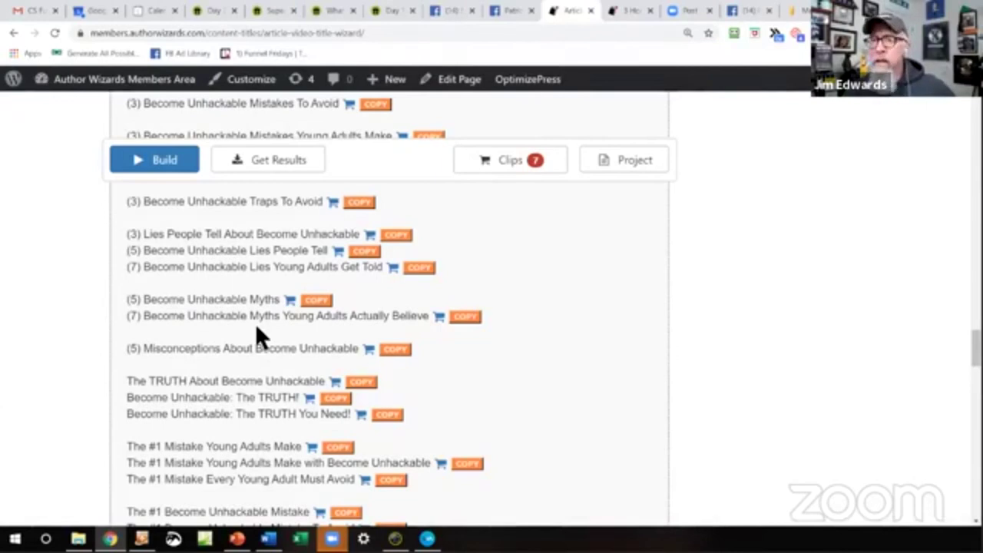
# Review the remaining generated titles, from the mistakes and truth ideas through secrets, questions, how-to and other.
pyautogui.scroll(-3, 256, 324)
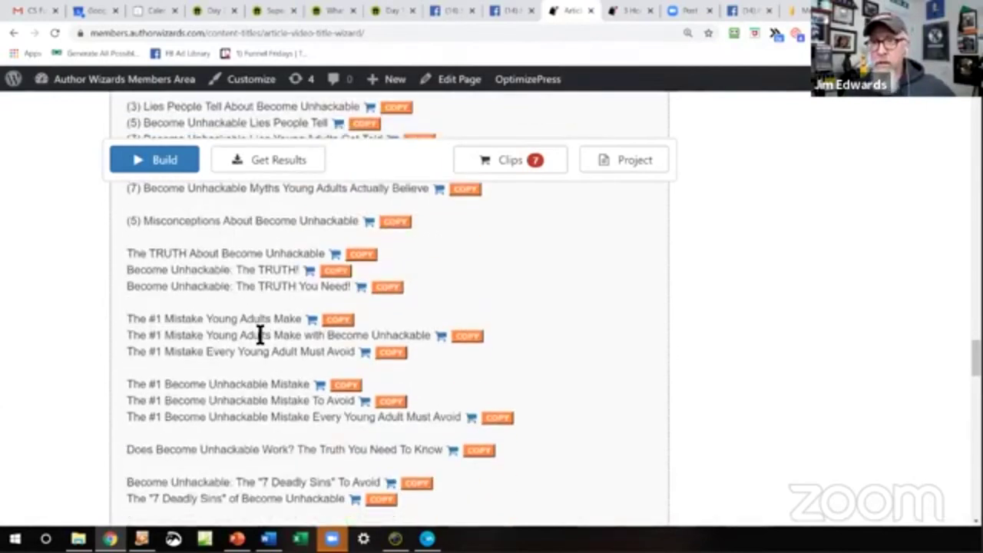
pyautogui.scroll(-2, 260, 336)
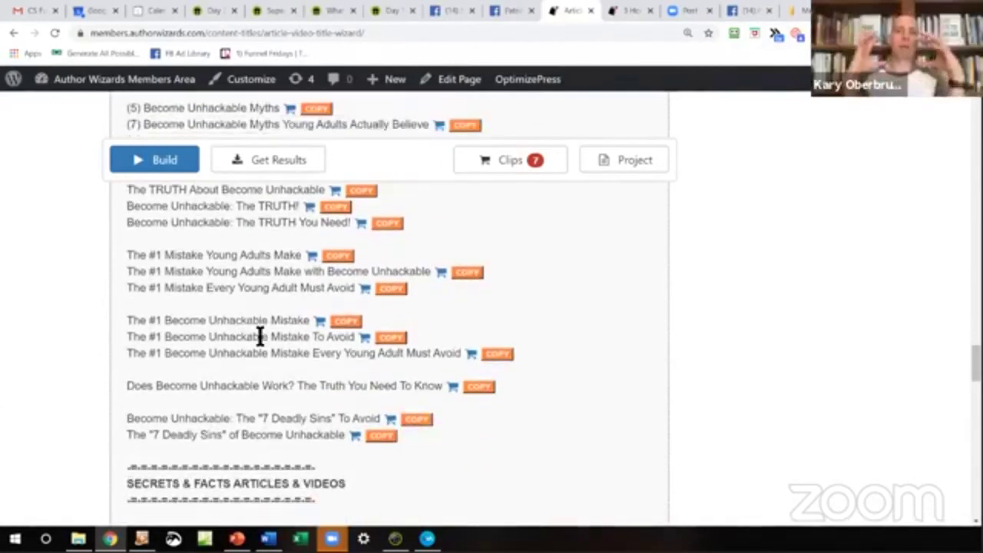
pyautogui.scroll(-2, 260, 336)
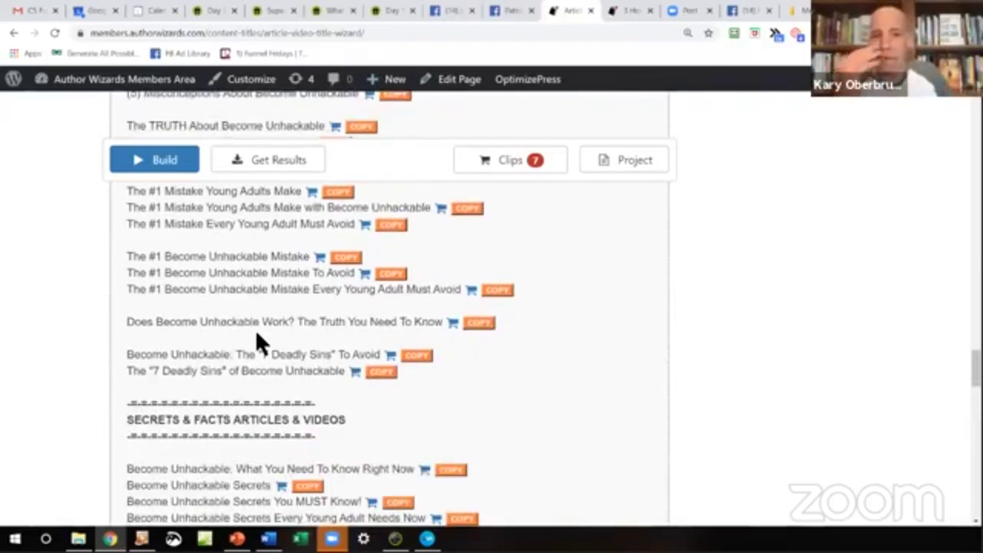
pyautogui.scroll(-1, 258, 338)
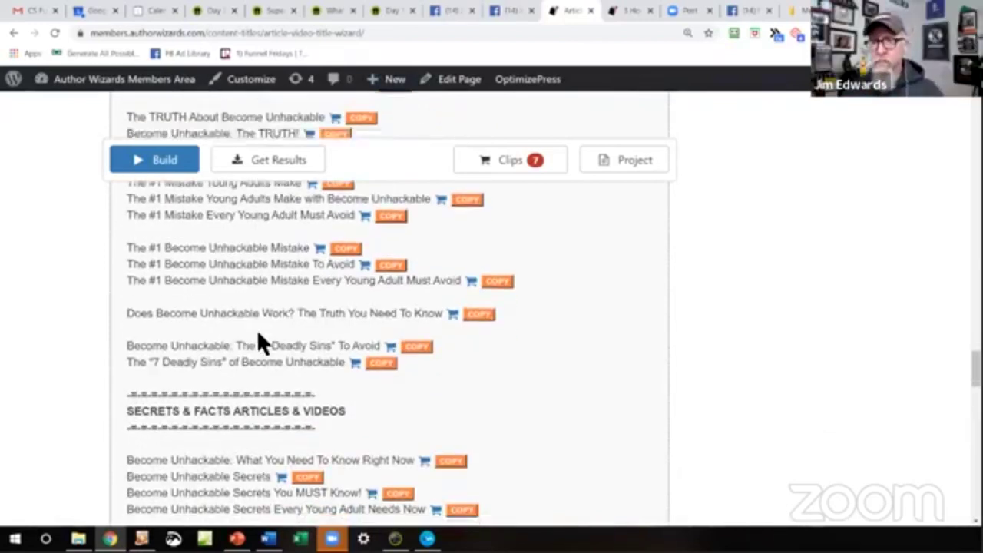
pyautogui.scroll(-10, 259, 339)
pyautogui.scroll(-10, 274, 340)
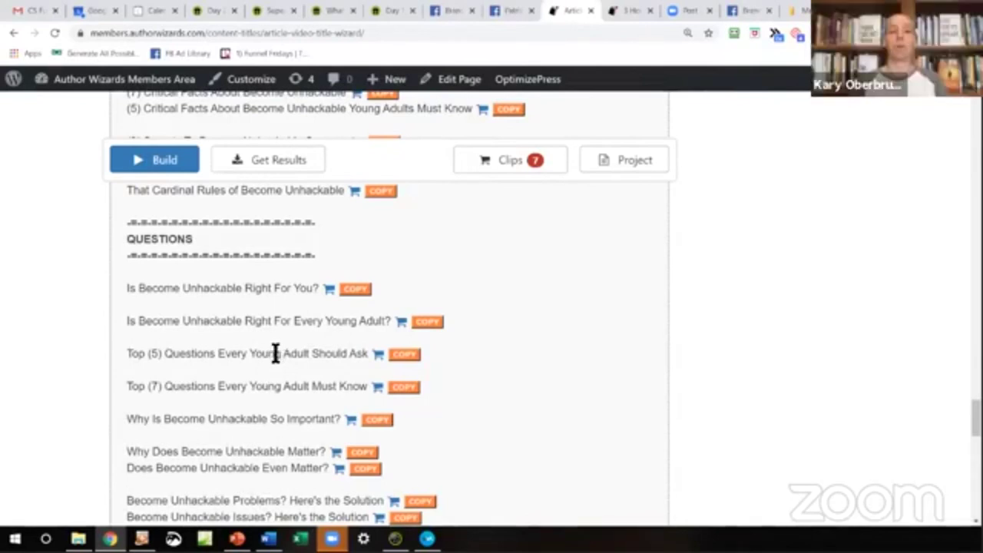
pyautogui.scroll(-3, 276, 352)
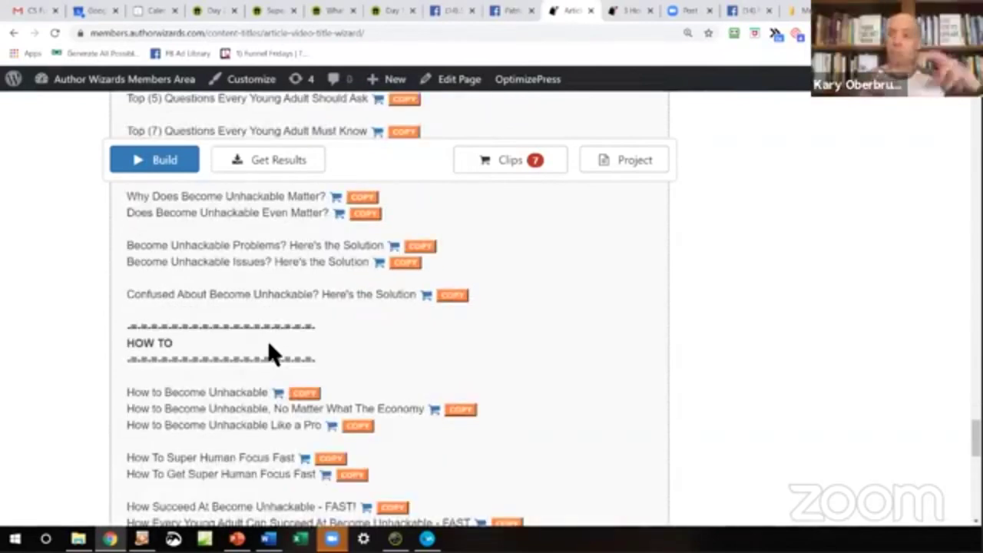
pyautogui.scroll(-1, 271, 349)
pyautogui.scroll(-4, 273, 348)
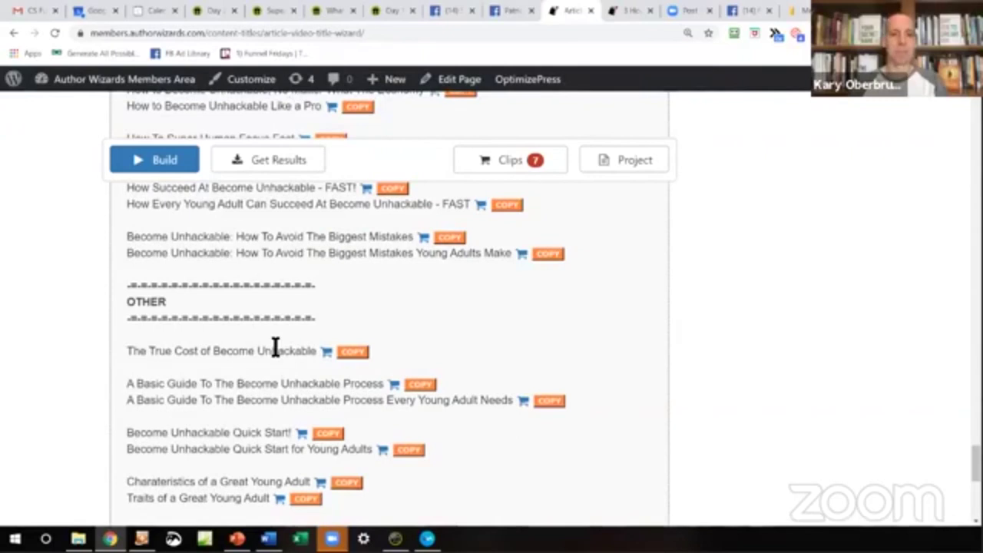
pyautogui.scroll(-2, 275, 346)
pyautogui.scroll(-3, 276, 348)
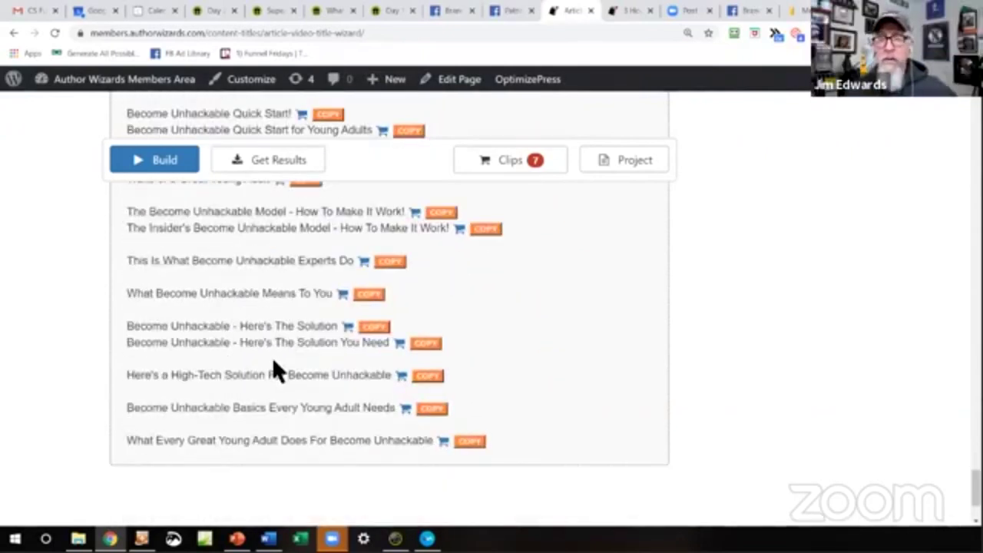
# Open the Clip Bin to view the saved titles.
pyautogui.scroll(1, 273, 368)
pyautogui.scroll(5, 275, 357)
pyautogui.click(520, 165)
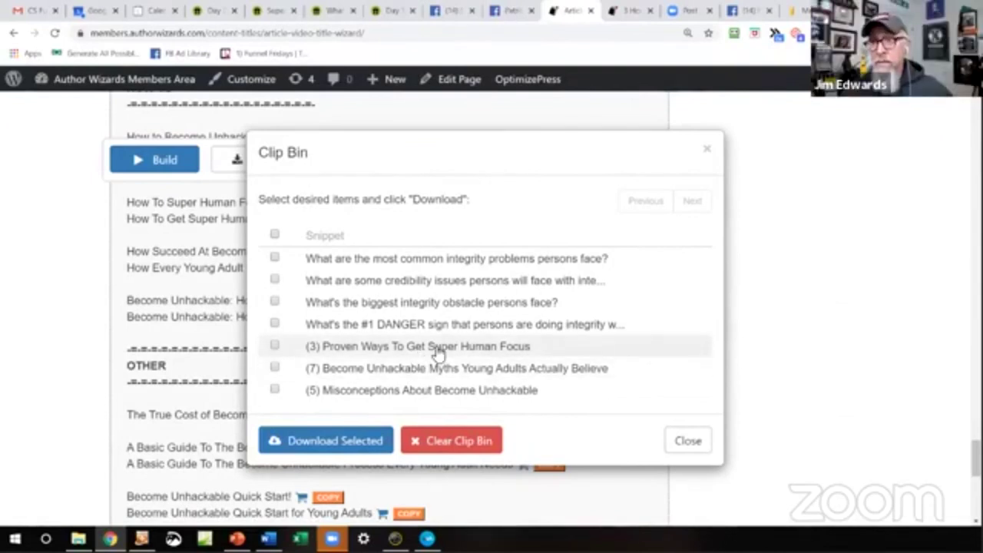
# Close the Clip Bin and look through the list of available wizards, from marketing headlines to content titles, for another title generator.
pyautogui.click(707, 152)
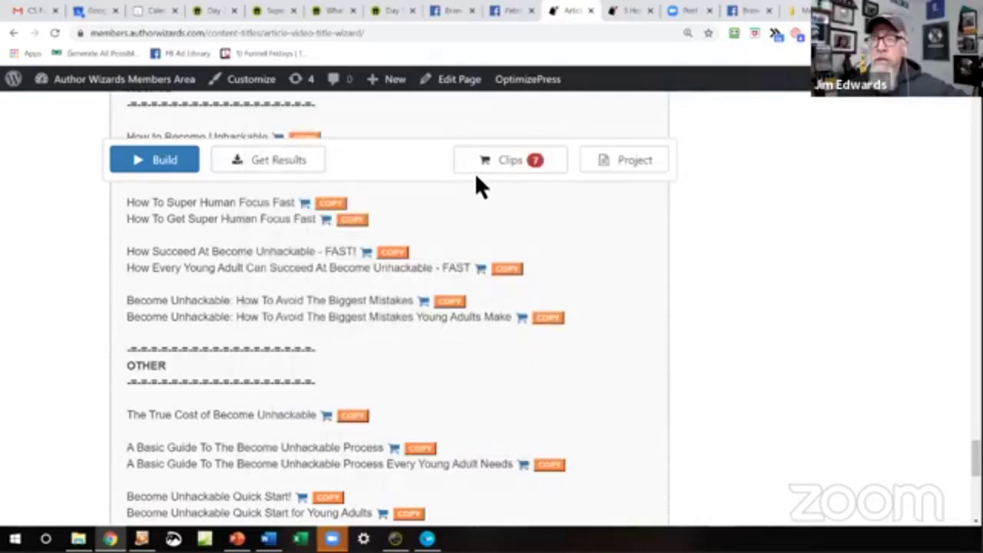
pyautogui.scroll(15, 694, 256)
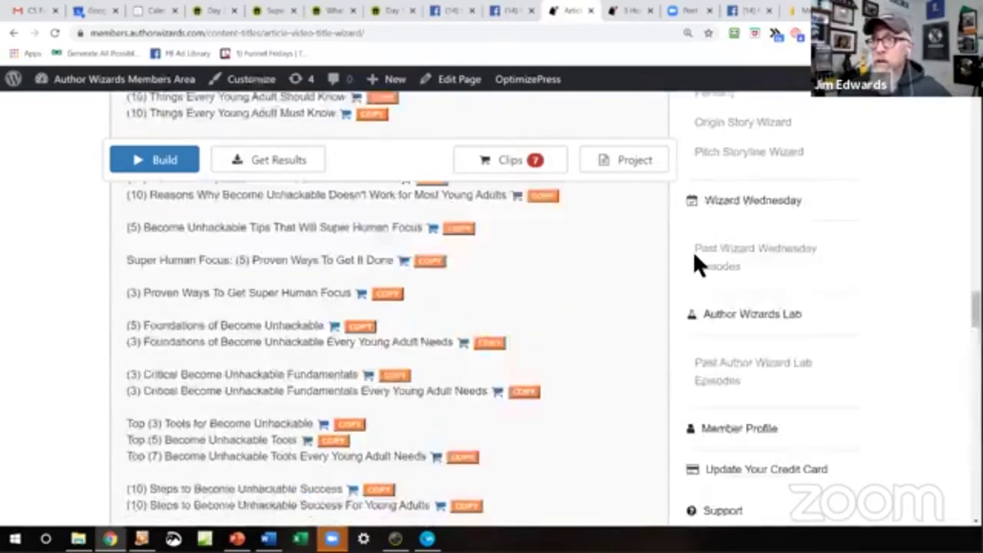
pyautogui.scroll(3, 694, 260)
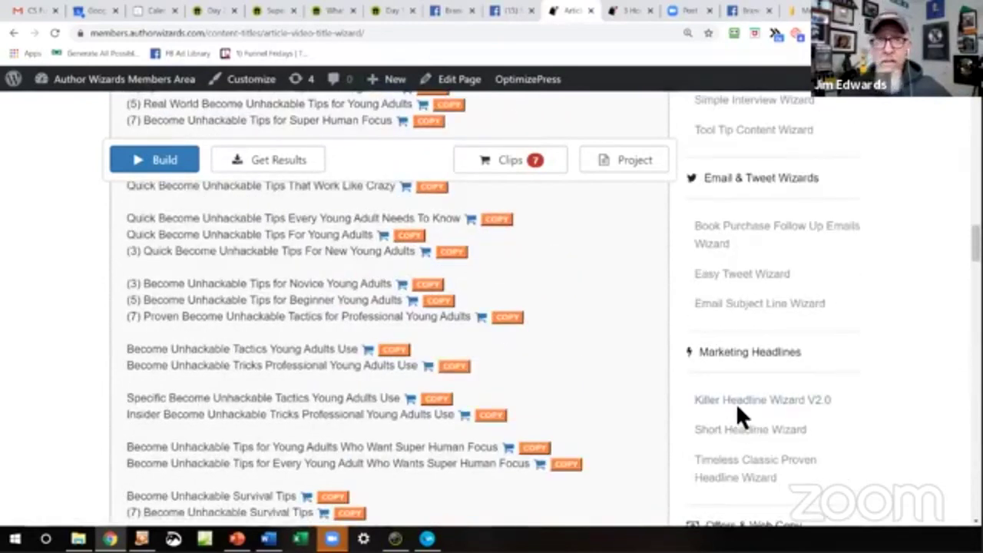
pyautogui.scroll(-1, 802, 378)
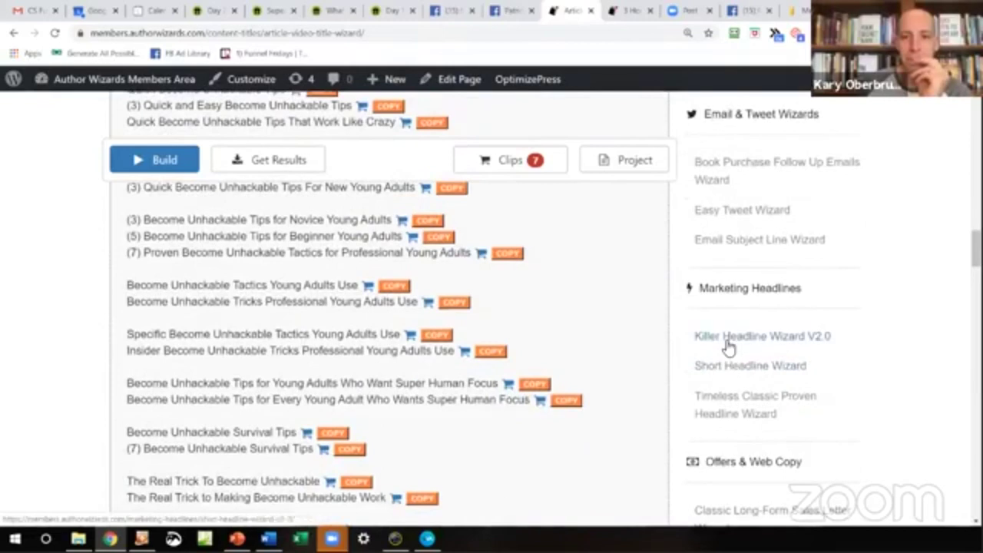
pyautogui.scroll(3, 724, 345)
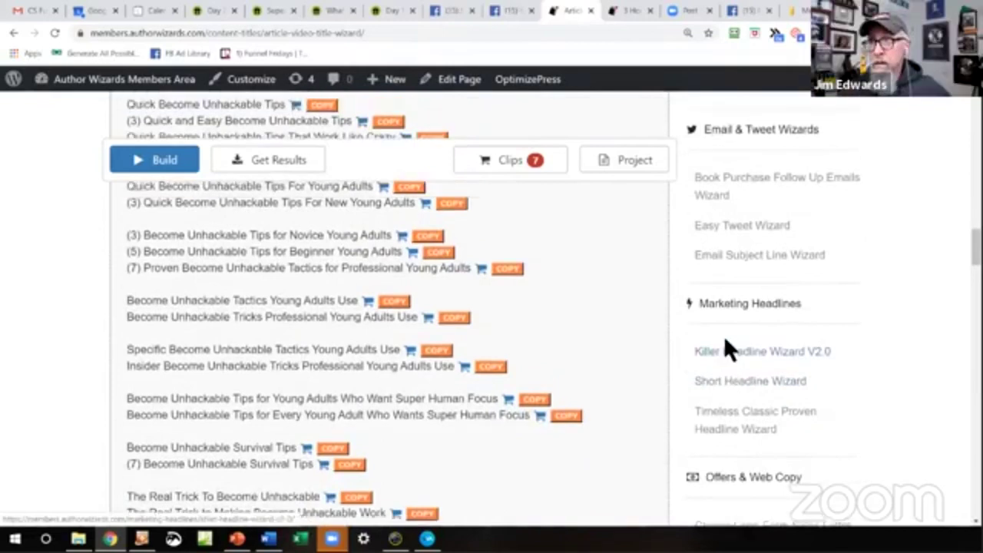
pyautogui.scroll(-4, 781, 338)
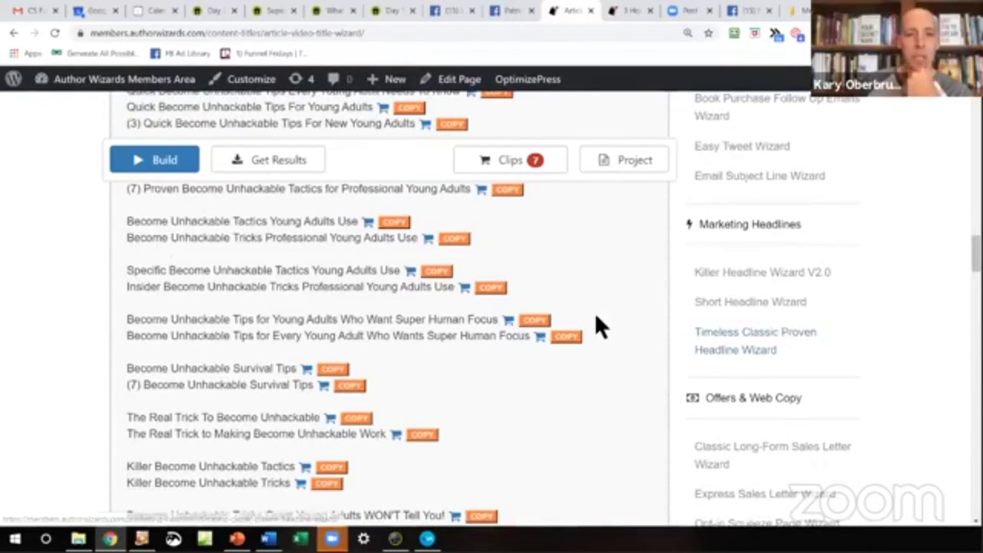
pyautogui.scroll(2, 597, 326)
pyautogui.scroll(1, 597, 326)
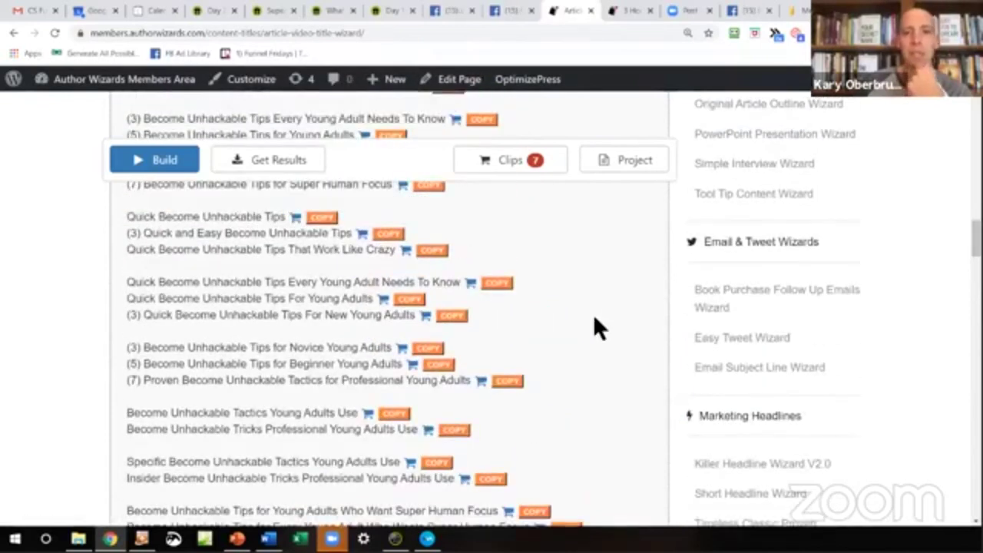
pyautogui.scroll(5, 592, 315)
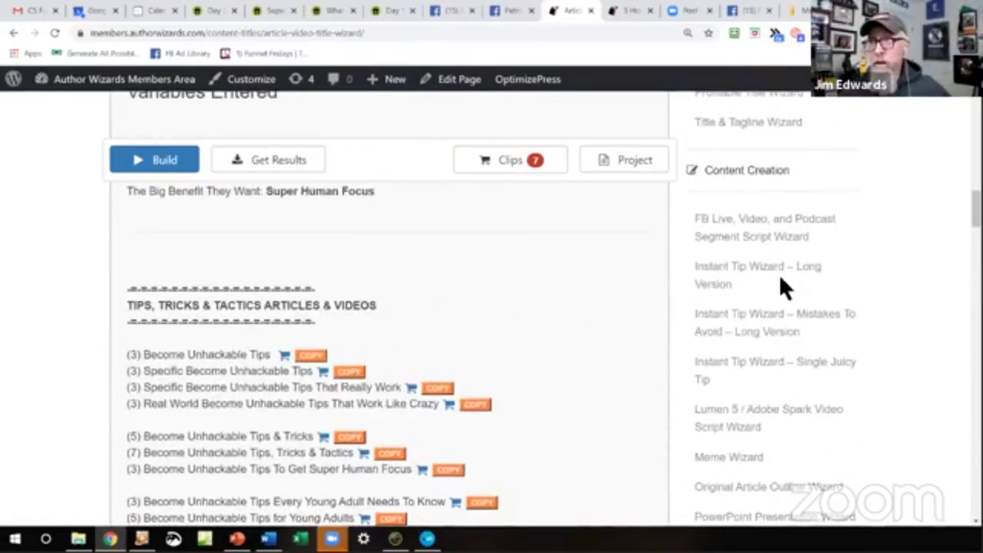
pyautogui.scroll(-3, 828, 296)
pyautogui.scroll(-3, 826, 291)
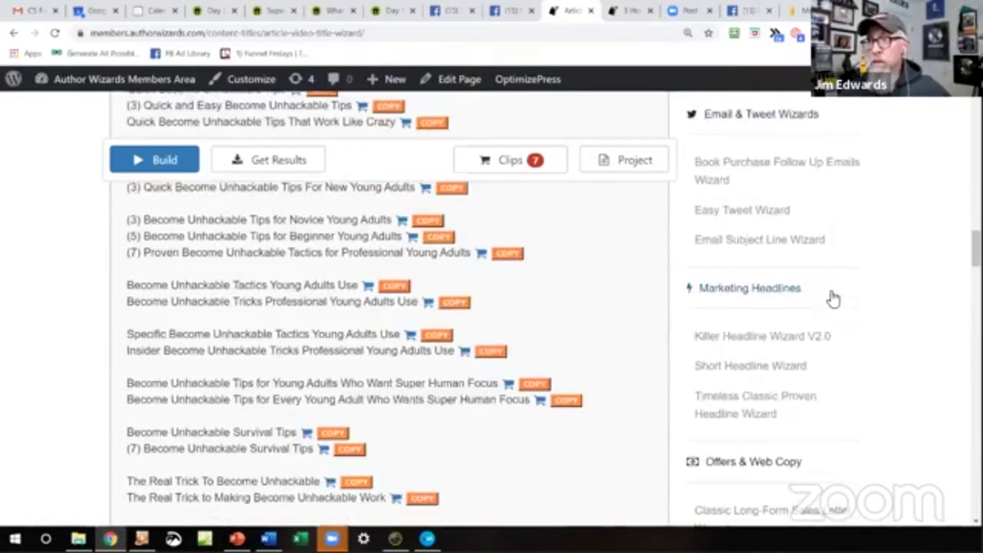
pyautogui.scroll(-1, 827, 291)
pyautogui.scroll(-4, 827, 292)
pyautogui.scroll(7, 825, 289)
pyautogui.scroll(6, 826, 297)
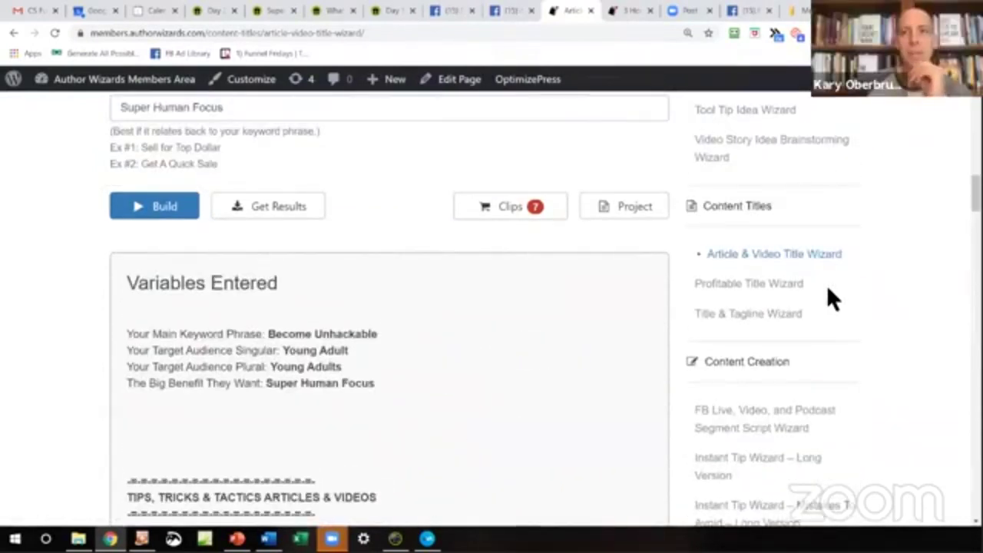
# Open the Profitable Title Wizard and enter "super human focus" as the main keyword topic.
pyautogui.click(736, 286)
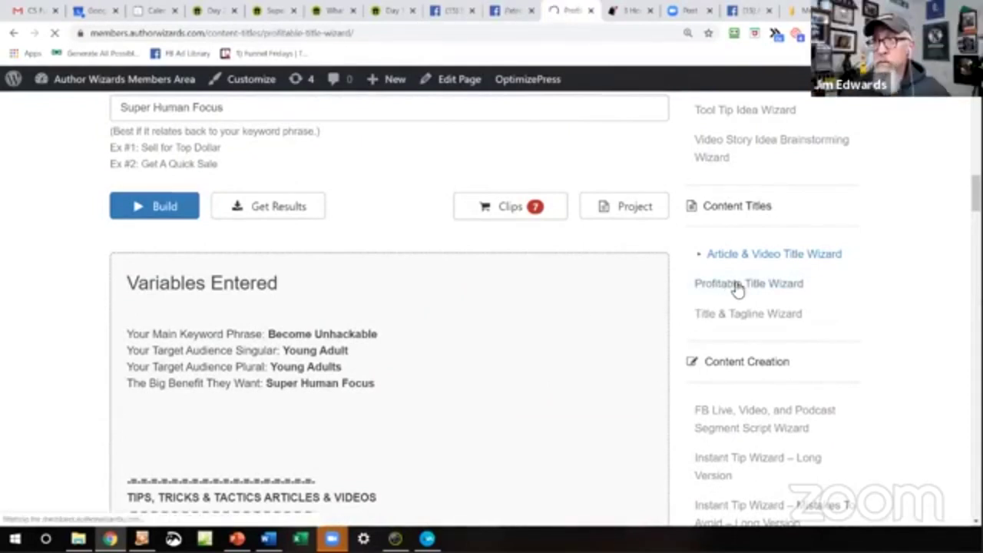
pyautogui.scroll(-15, 605, 287)
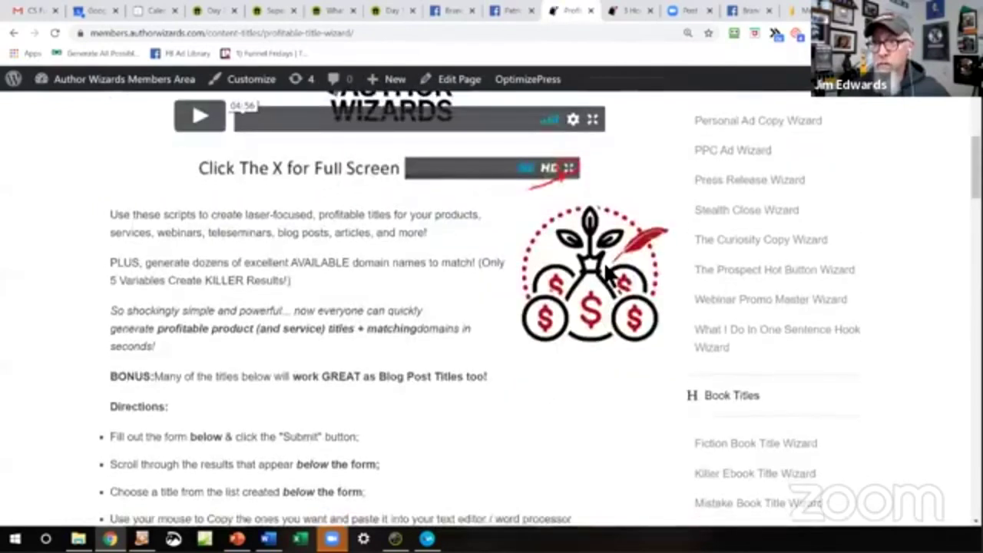
pyautogui.scroll(3, 606, 276)
pyautogui.click(211, 188)
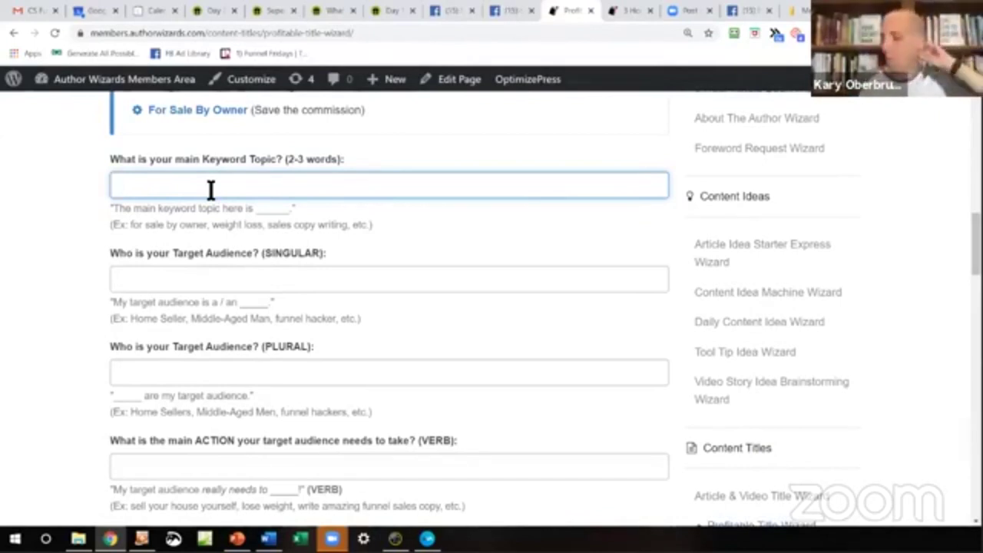
pyautogui.write('super human focus')
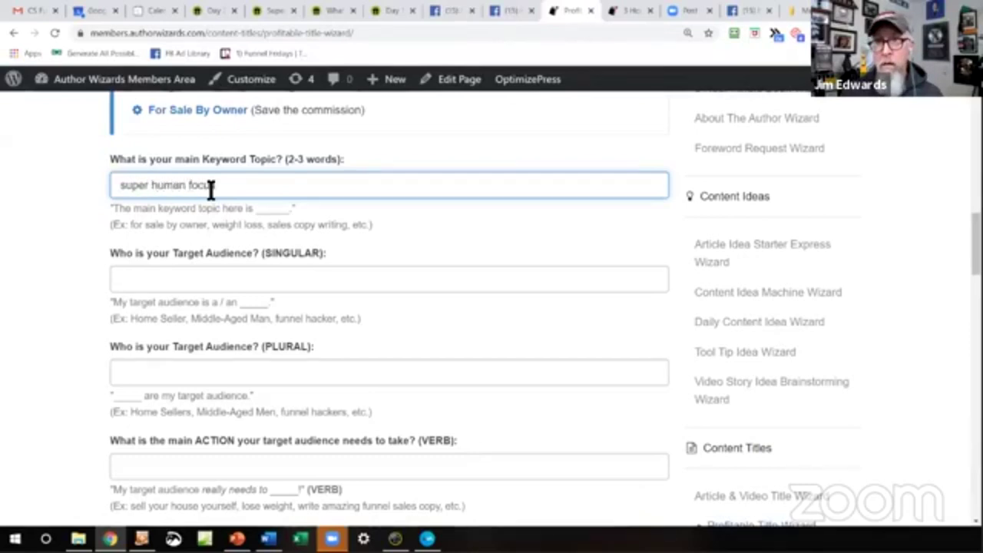
# Enter "parent of college age kids" as the singular target audience.
pyautogui.click(205, 280)
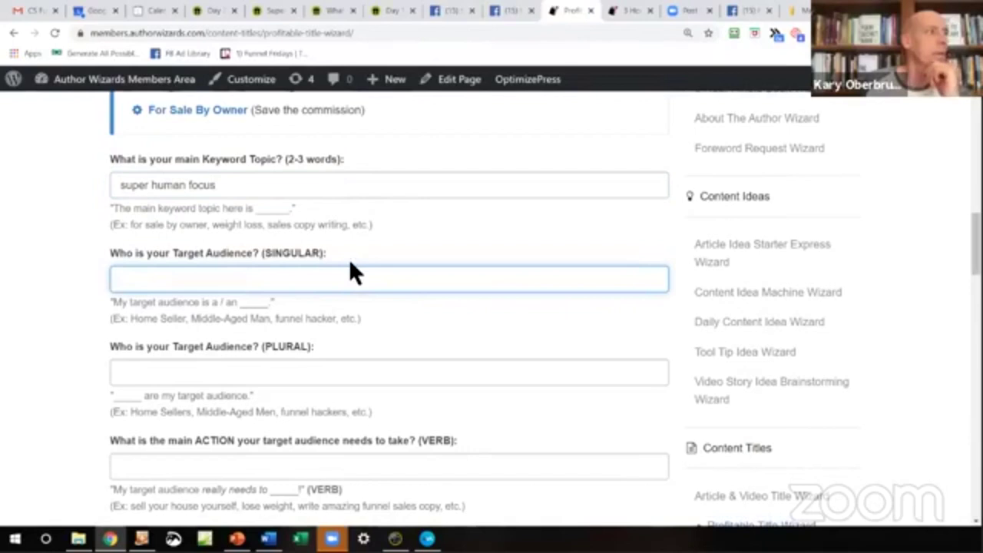
pyautogui.write('parent of')
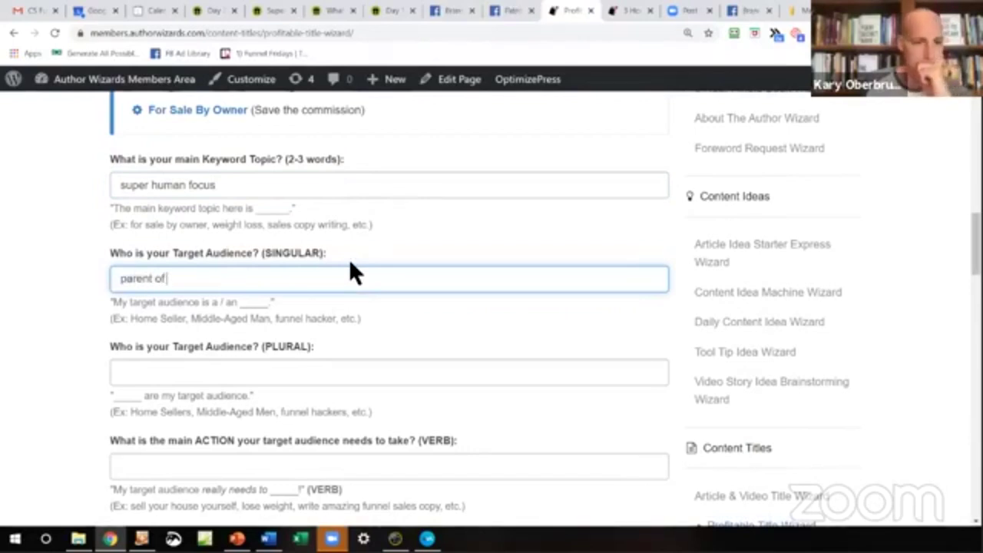
pyautogui.write(' colleg')
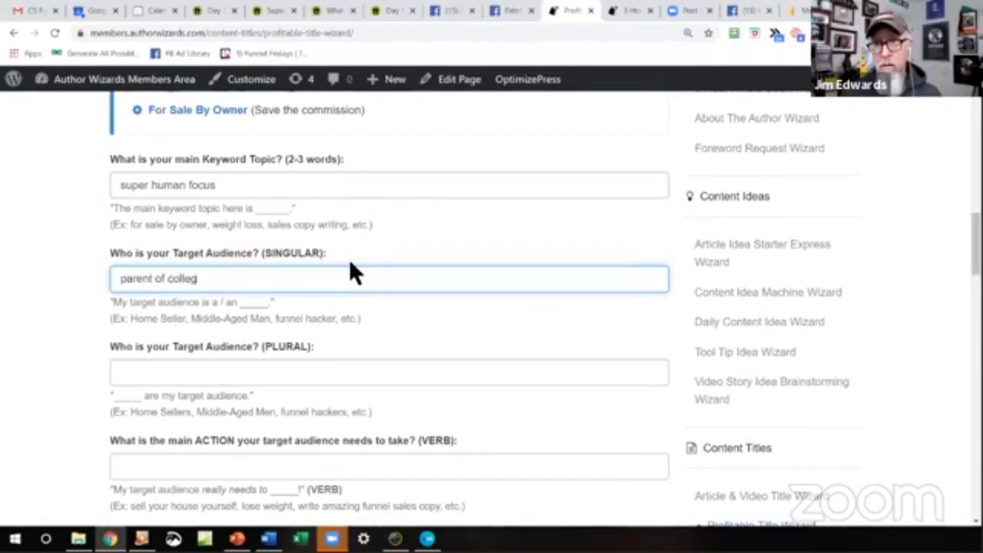
pyautogui.write('e age kids')
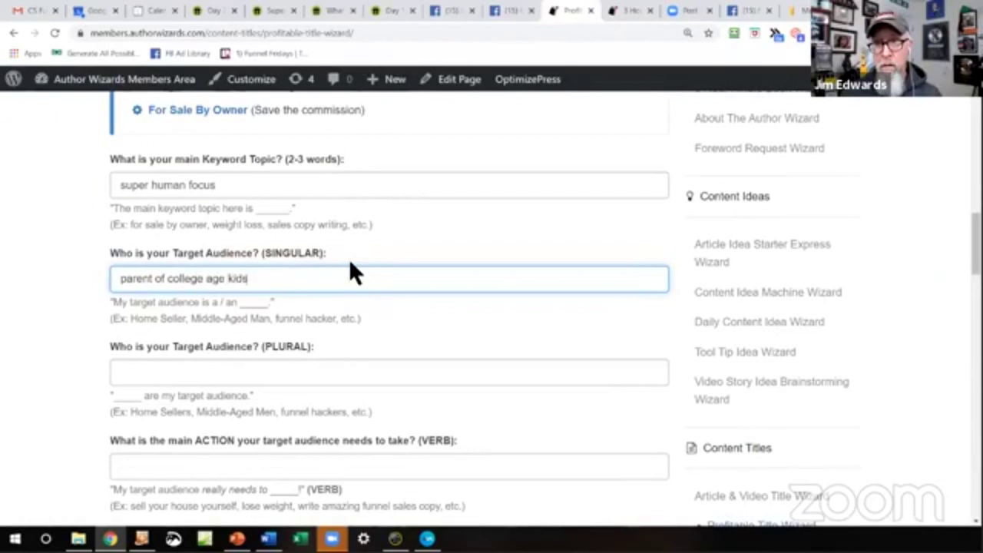
# Enter "parents of college age kids" as the plural target audience.
pyautogui.press('Tab')
pyautogui.write('pa')
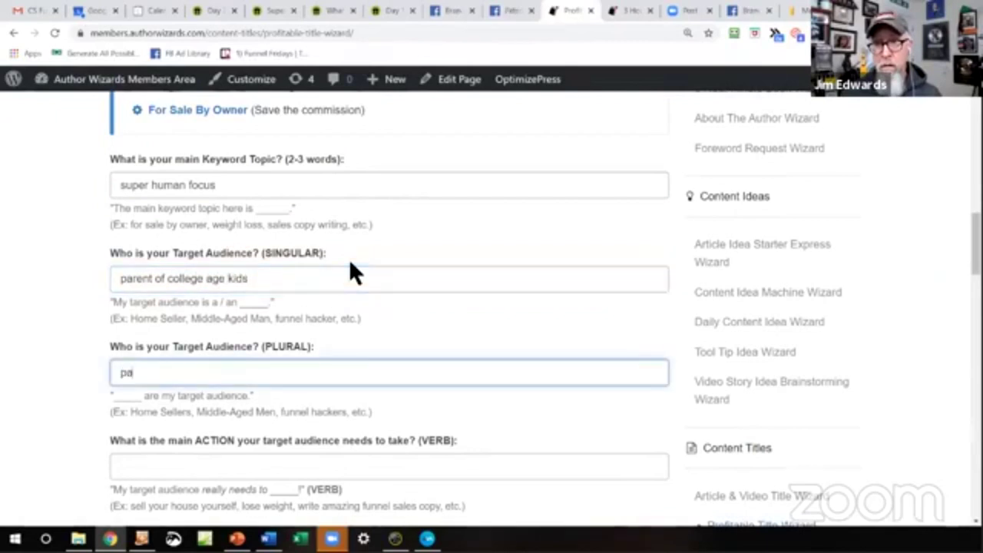
pyautogui.write('rents of a c')
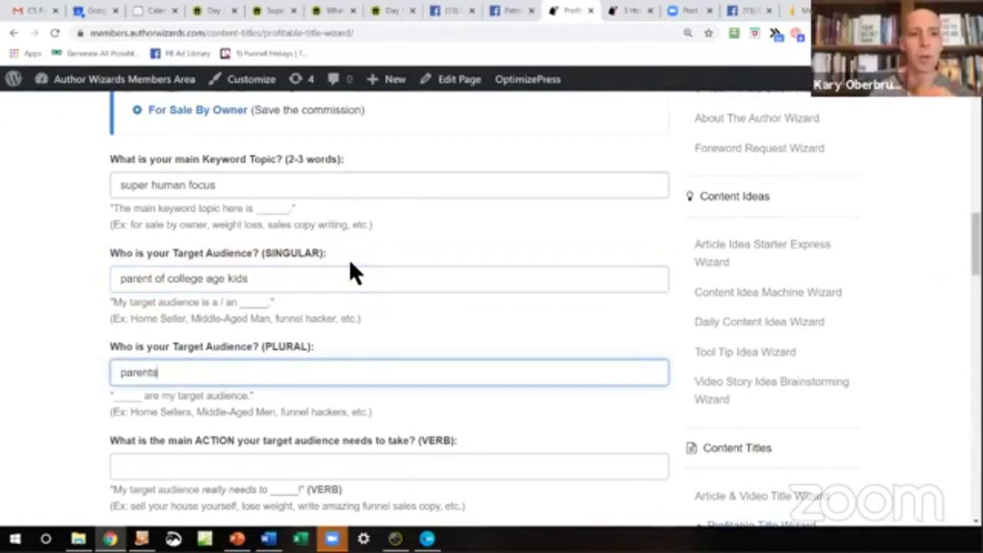
pyautogui.press('BackSpace')
pyautogui.press('BackSpace')
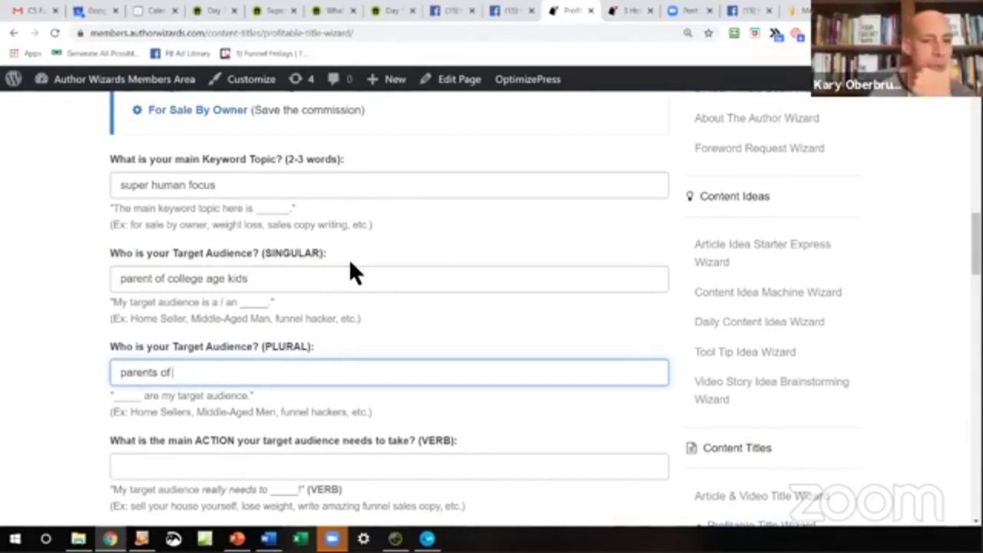
pyautogui.write('college age kids')
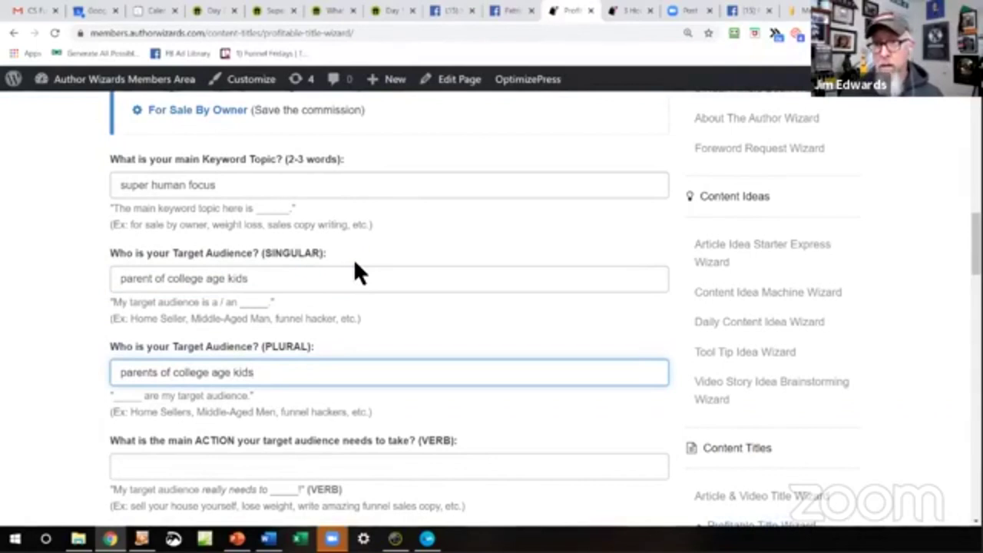
# Enter "help your kids get ready for college" as the main action the target audience needs to take.
pyautogui.scroll(-2, 342, 302)
pyautogui.click(257, 342)
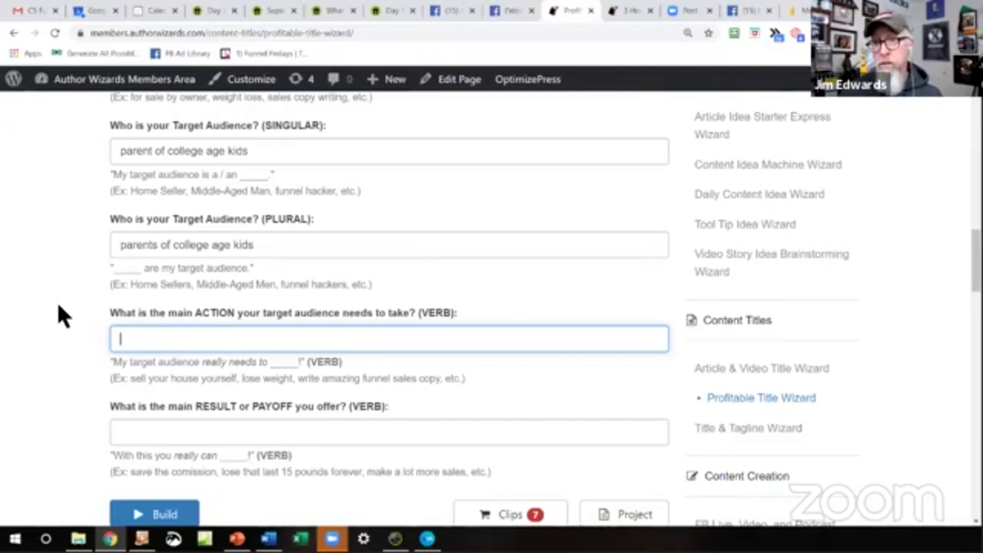
pyautogui.write('help you')
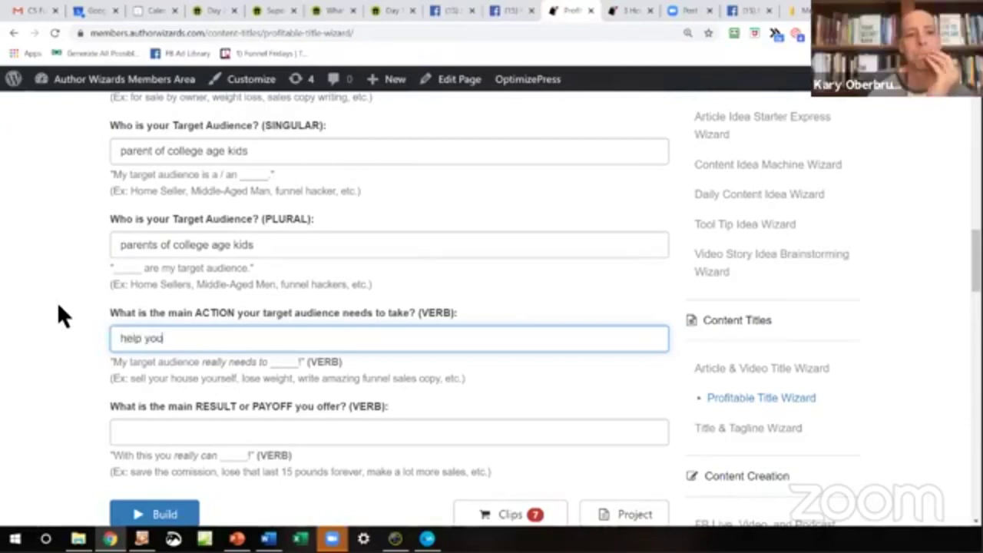
pyautogui.write('r kids get ready for college')
pyautogui.press('Tab')
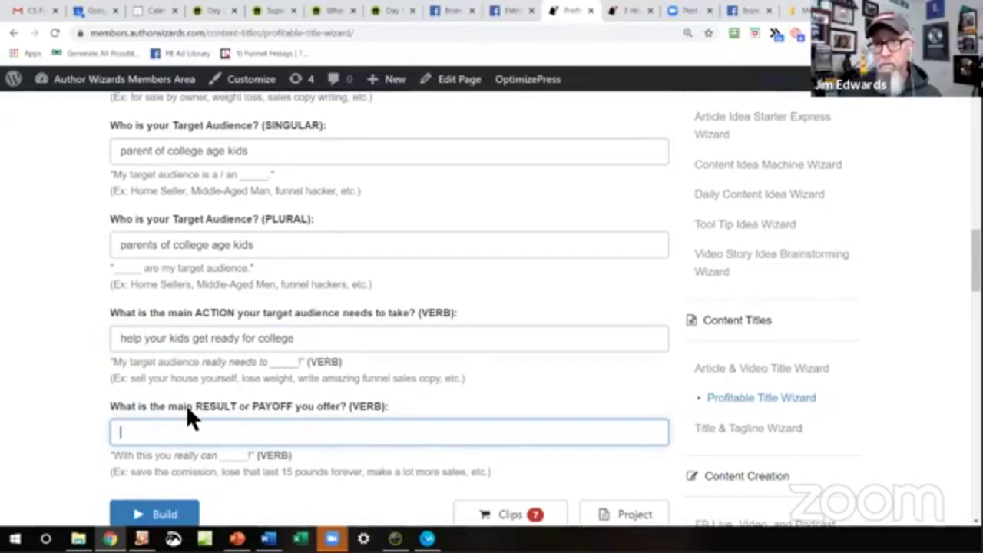
# Replace "get ready for college" with "build a better future" in the main action.
pyautogui.scroll(-1, 187, 407)
pyautogui.scroll(-1, 186, 404)
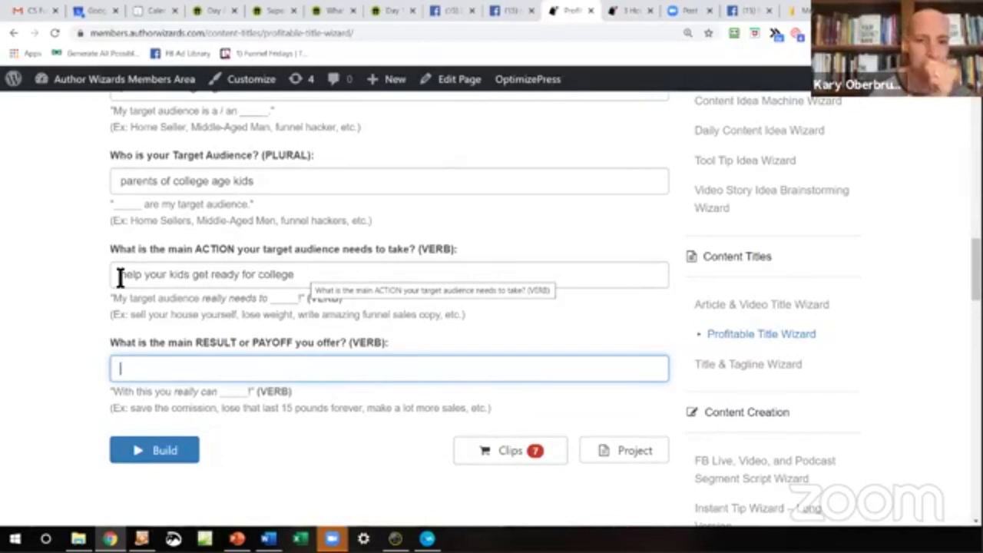
pyautogui.moveTo(192, 275); pyautogui.dragTo(323, 274)
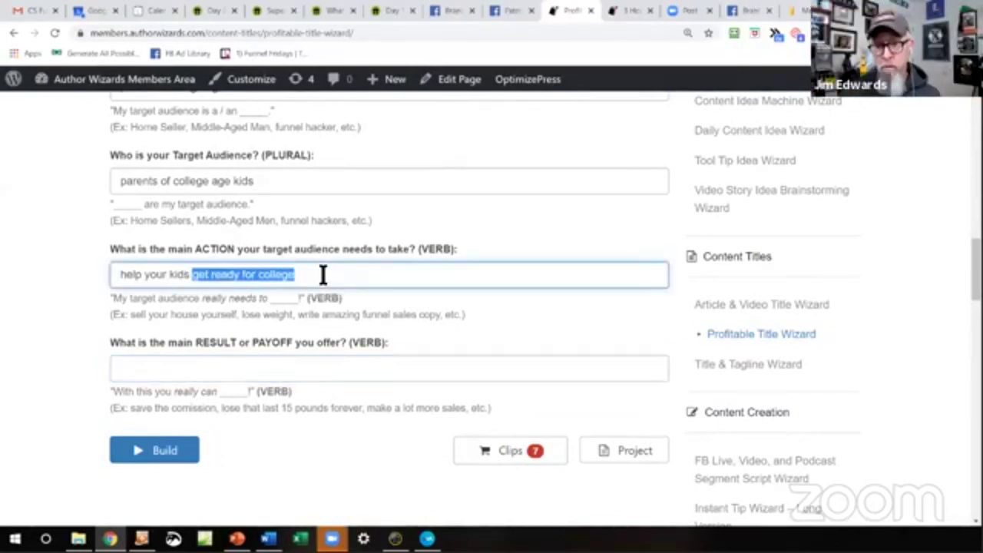
pyautogui.write('build a better future')
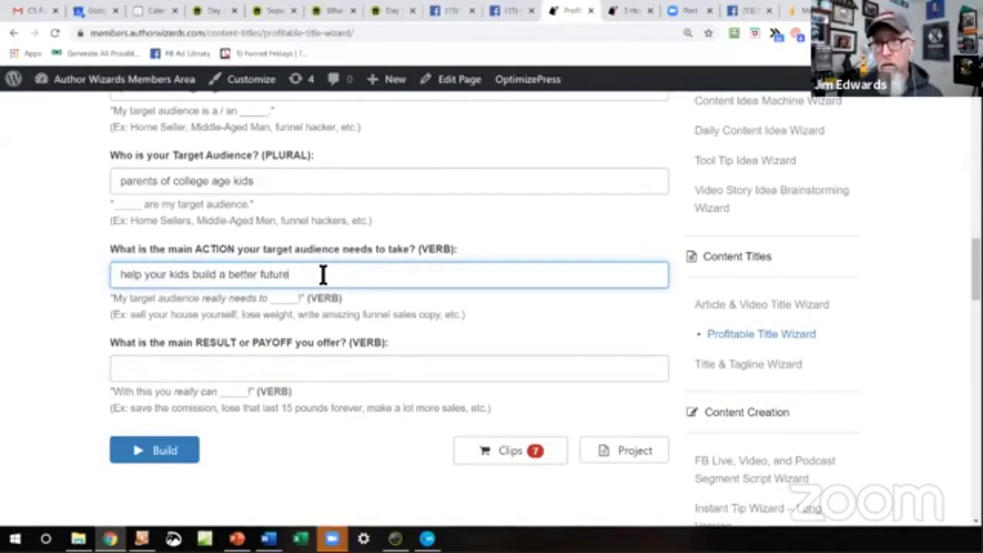
# Enter "have a more productive, attentive, independent" as the main result or payoff offered.
pyautogui.click(266, 370)
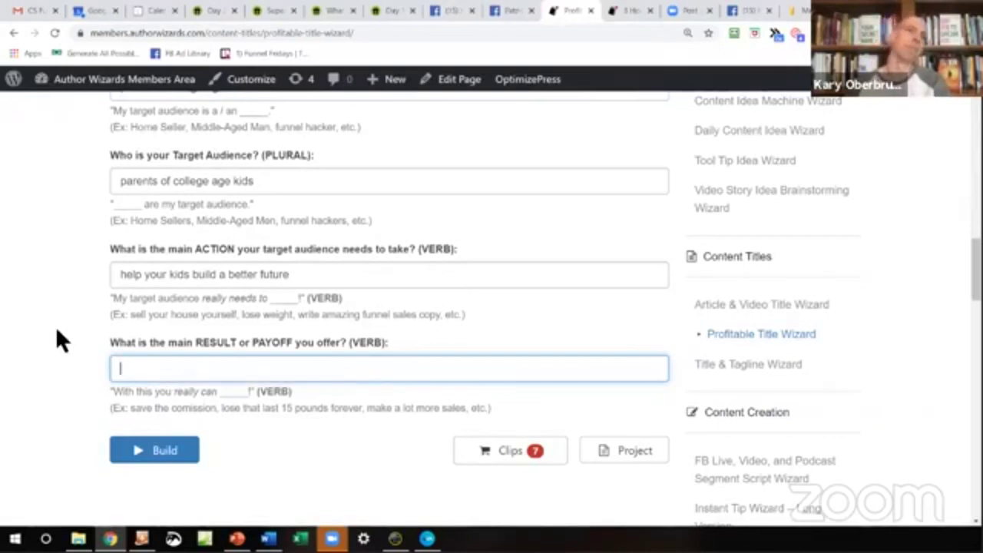
pyautogui.write('have a more')
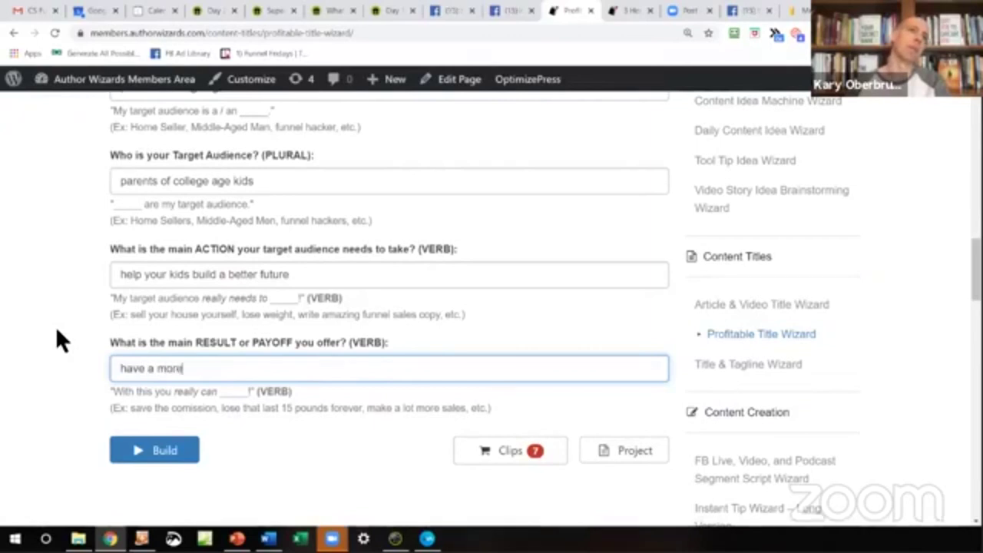
pyautogui.write(' productive')
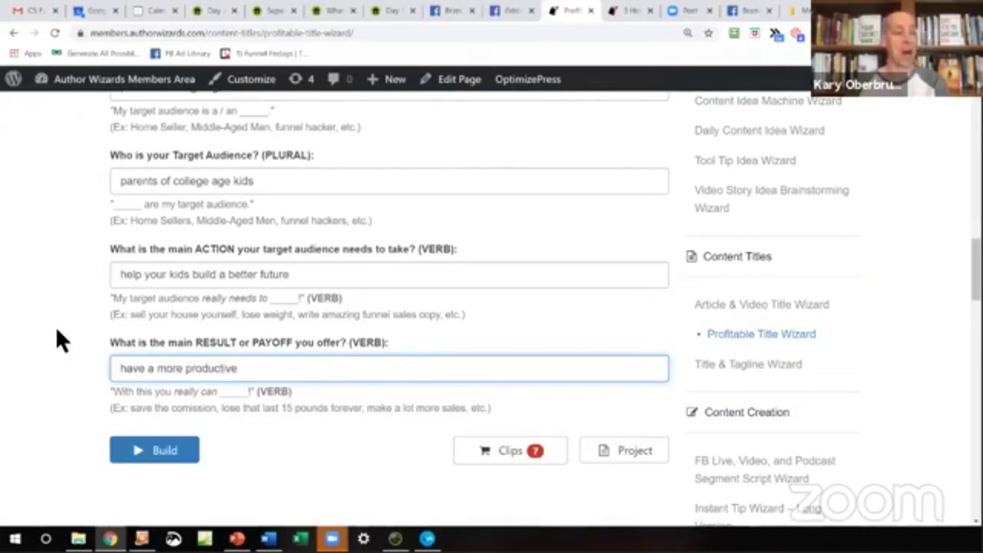
pyautogui.write(', attentive,')
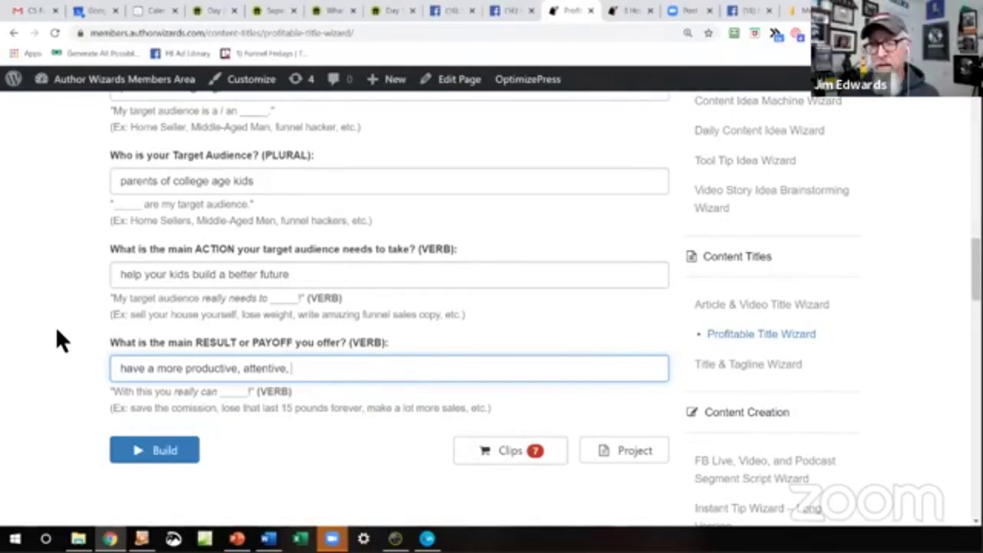
pyautogui.write('in')
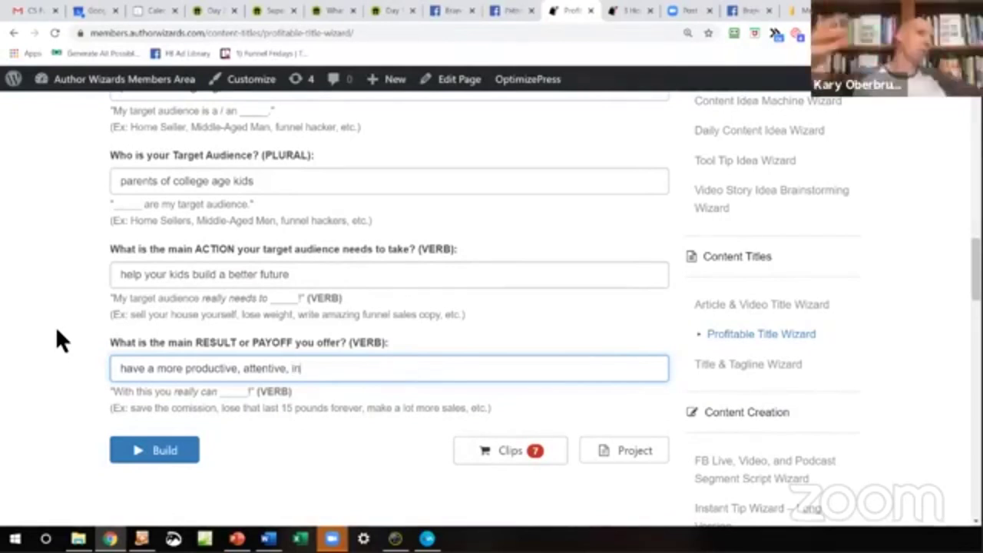
pyautogui.write('dependent')
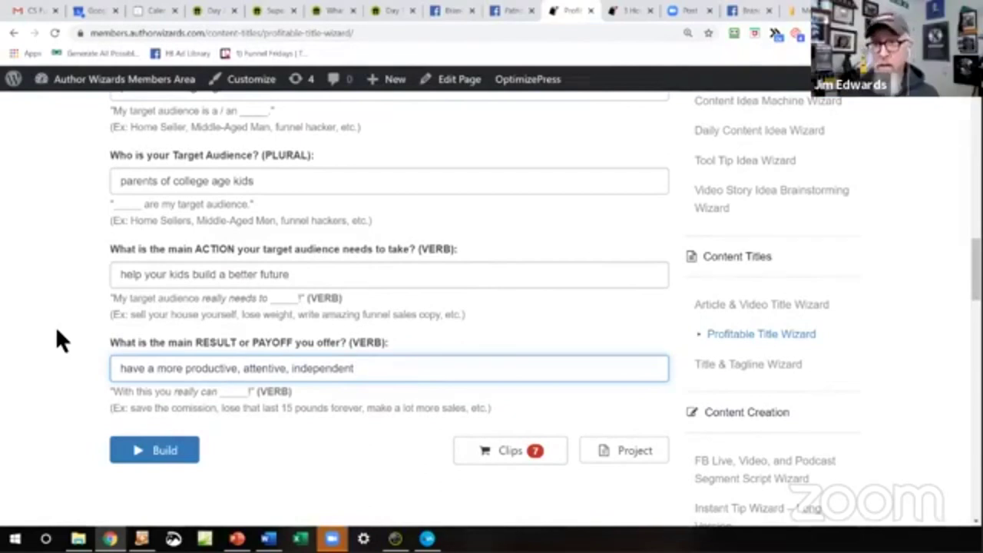
# Remove "attentive" from the main result and complete it as "have a more productive, independent, and self-reliant young adult".
pyautogui.doubleClick(264, 369)
pyautogui.press('BackSpace')
pyautogui.press('Delete')
pyautogui.press('Delete')
pyautogui.click(332, 374)
pyautogui.write(', and self-relia')
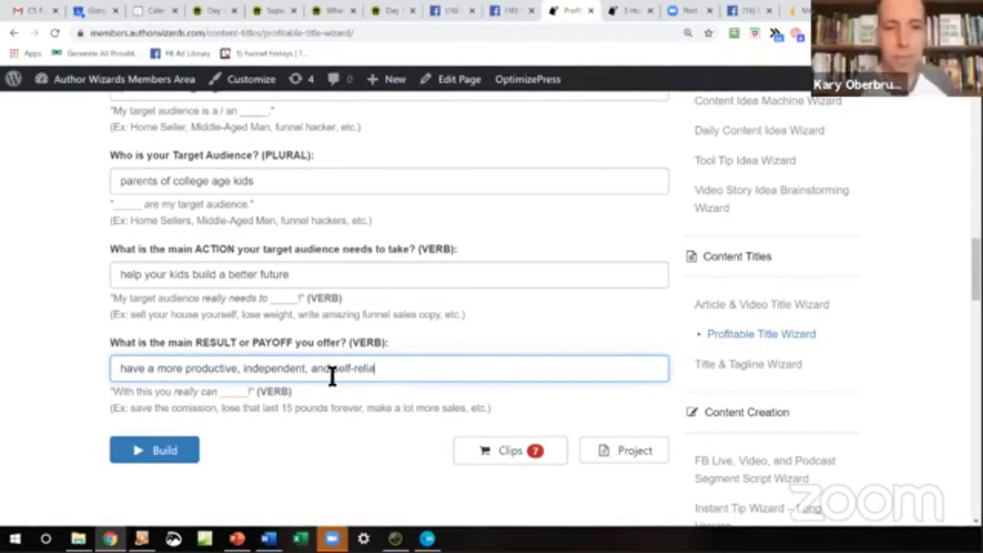
pyautogui.write('nt you')
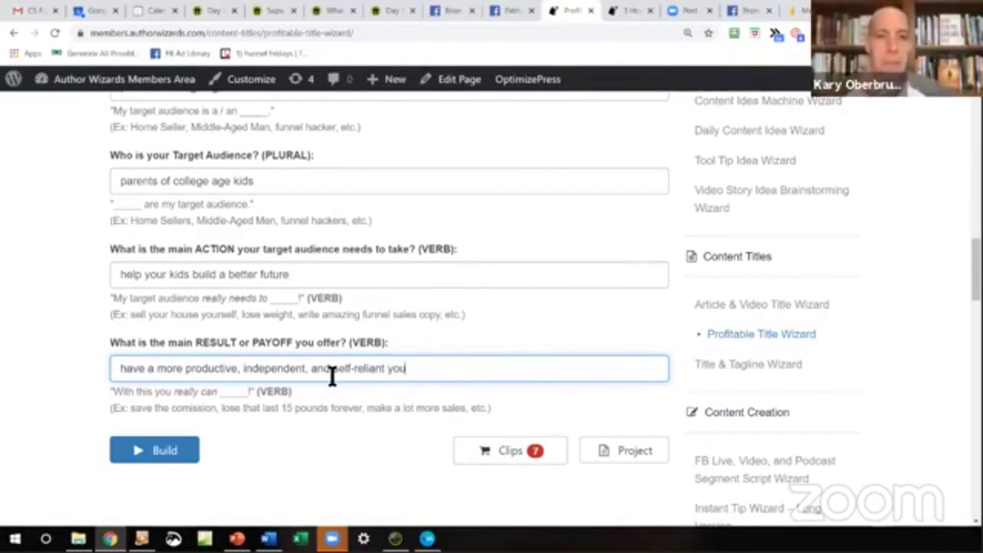
pyautogui.write('ng adult')
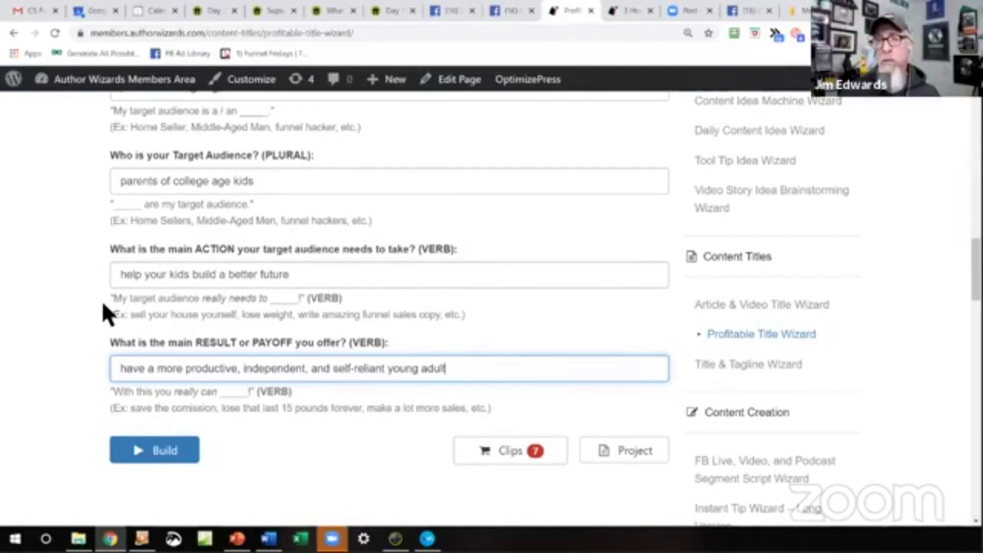
# Build the profitable titles from the entered answers and bring up the random title in the results.
pyautogui.scroll(-1, 115, 345)
pyautogui.click(148, 388)
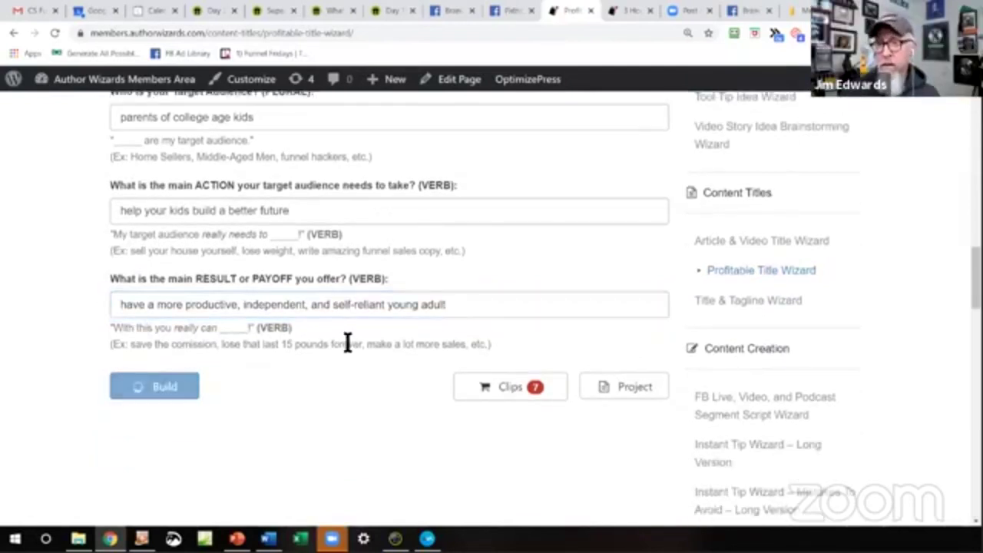
pyautogui.scroll(-2, 342, 333)
pyautogui.scroll(-2, 415, 315)
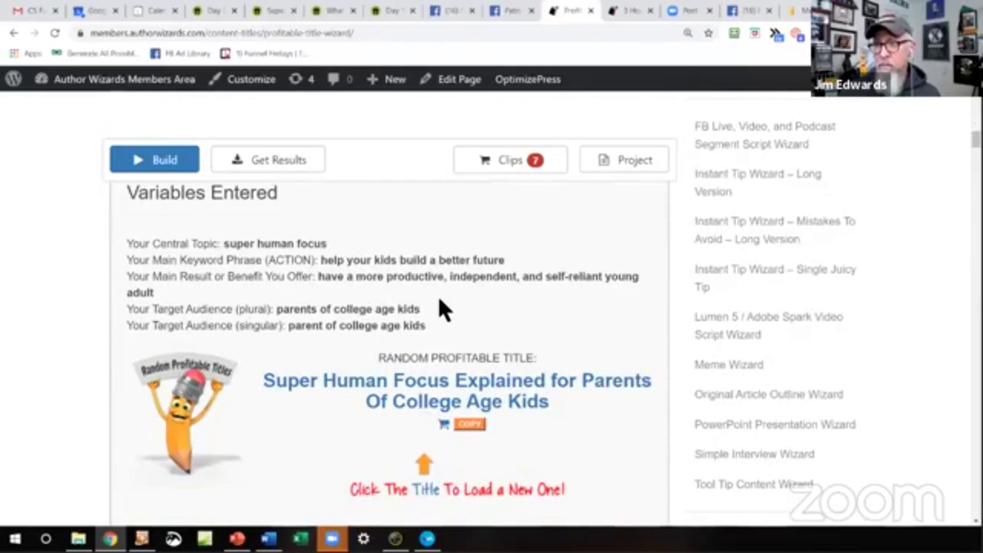
# Load new random titles and add "The Expert's Guide to Have A More Productive, Independent, And Self-reliant Young Adult" to the clips.
pyautogui.click(514, 393)
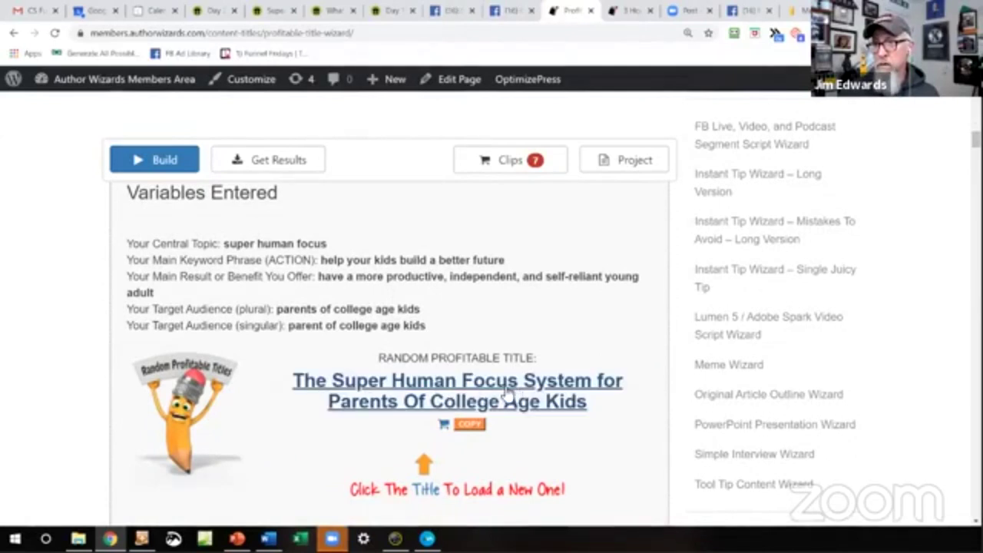
pyautogui.click(507, 393)
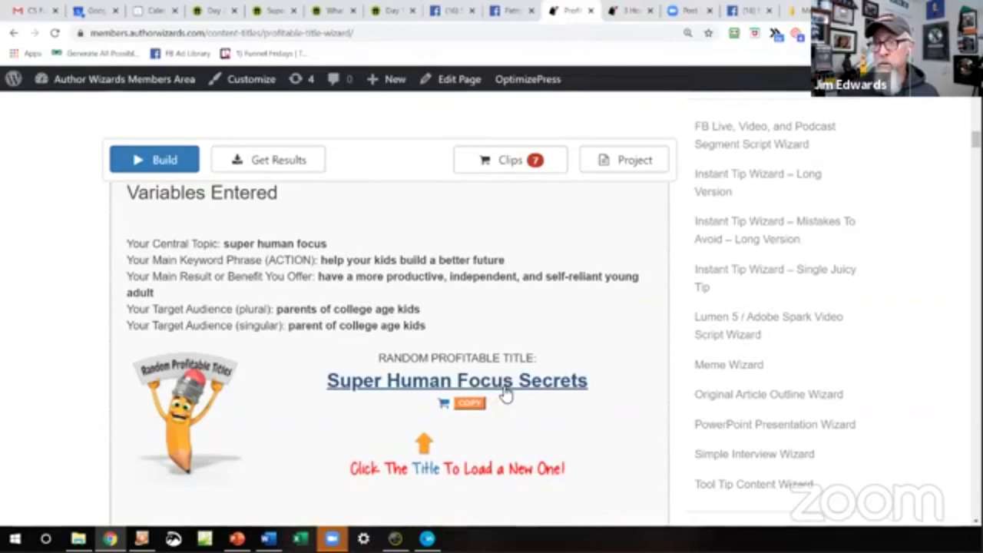
pyautogui.click(486, 390)
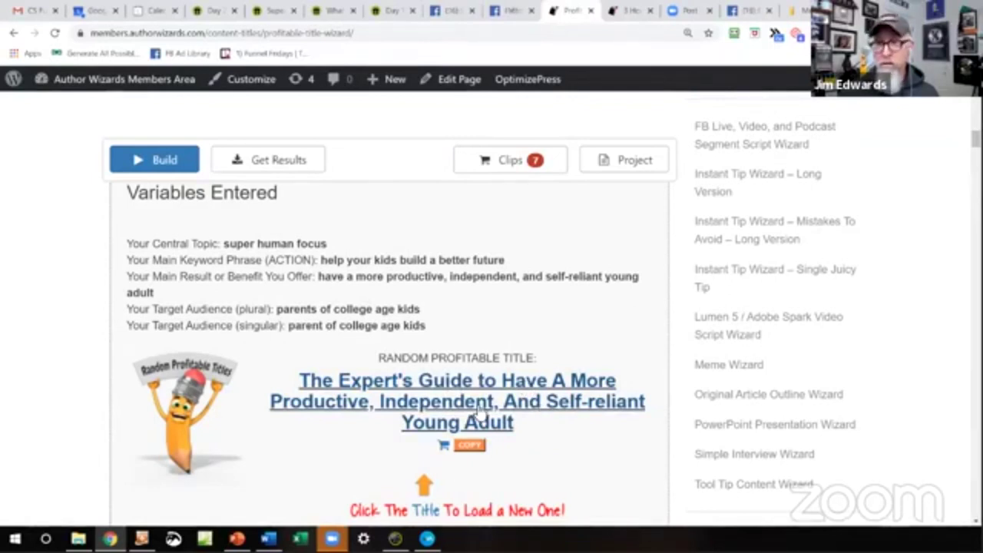
pyautogui.click(444, 447)
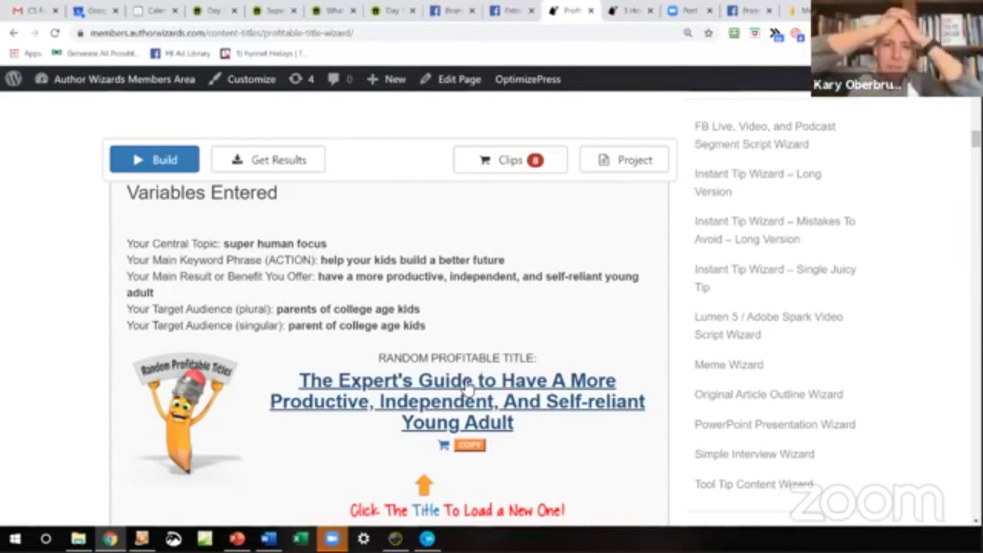
# Replace "have" with "raise" in the main result or payoff and rebuild the profitable titles.
pyautogui.scroll(5, 462, 376)
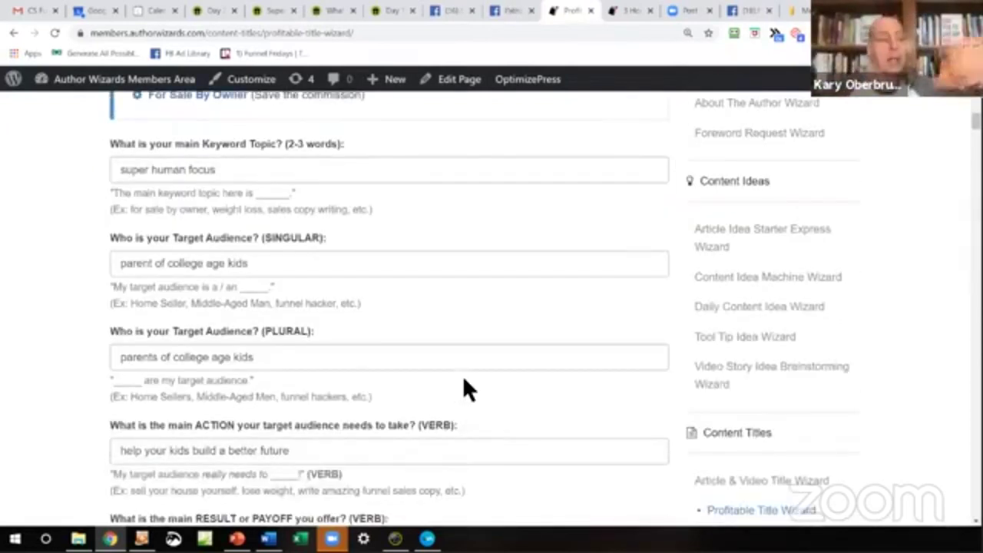
pyautogui.scroll(-2, 462, 384)
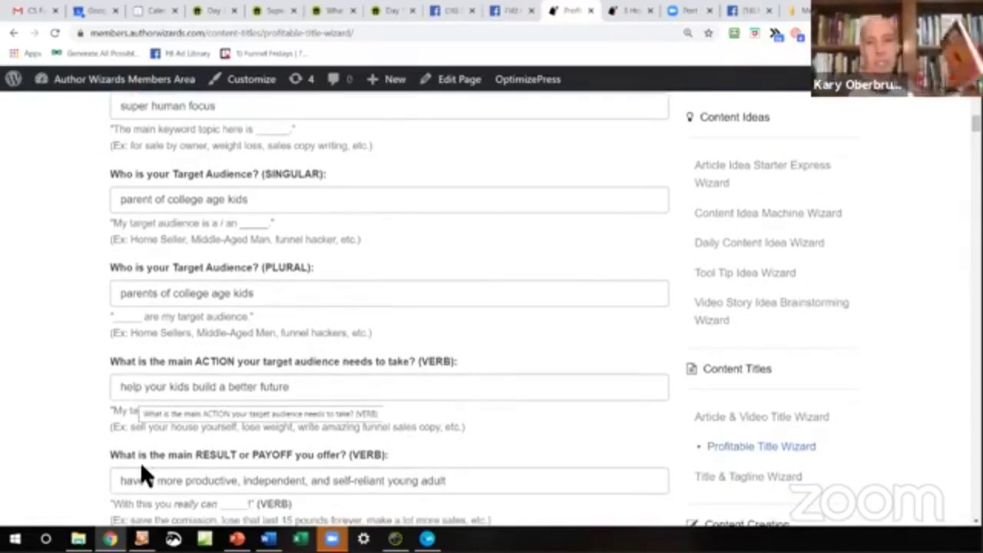
pyautogui.doubleClick(138, 480)
pyautogui.write('raise')
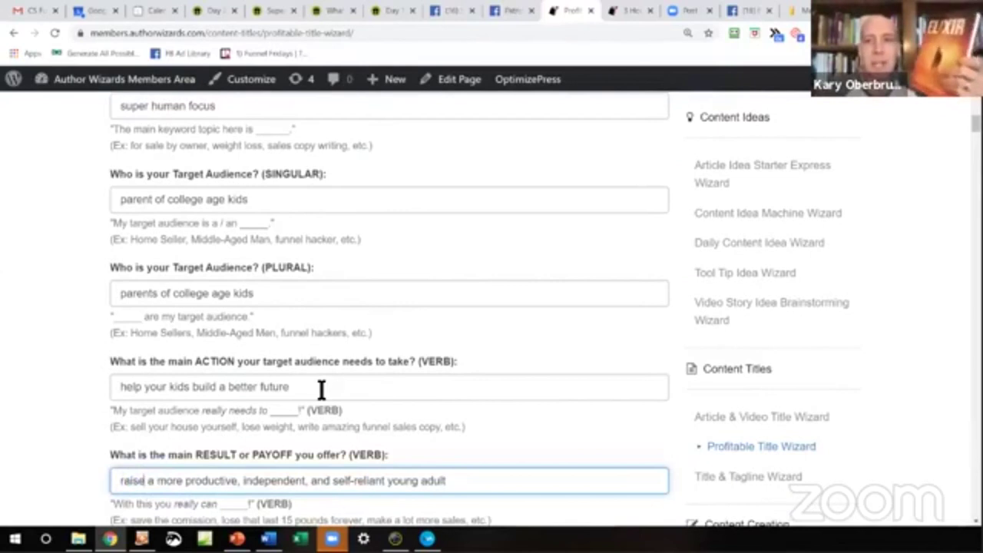
pyautogui.scroll(-4, 435, 395)
pyautogui.click(156, 317)
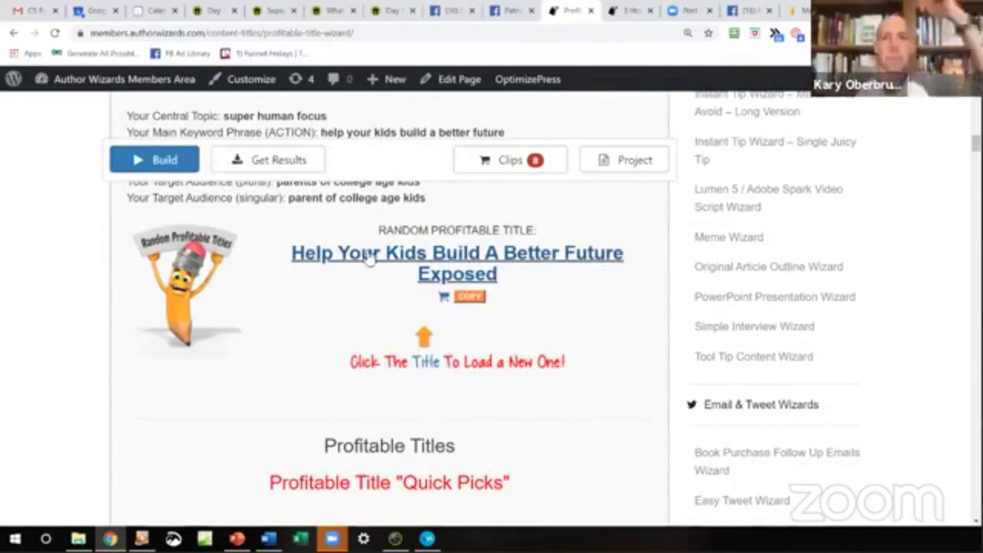
# Load a series of new random profitable titles and review each one as a possible book title.
pyautogui.click(428, 264)
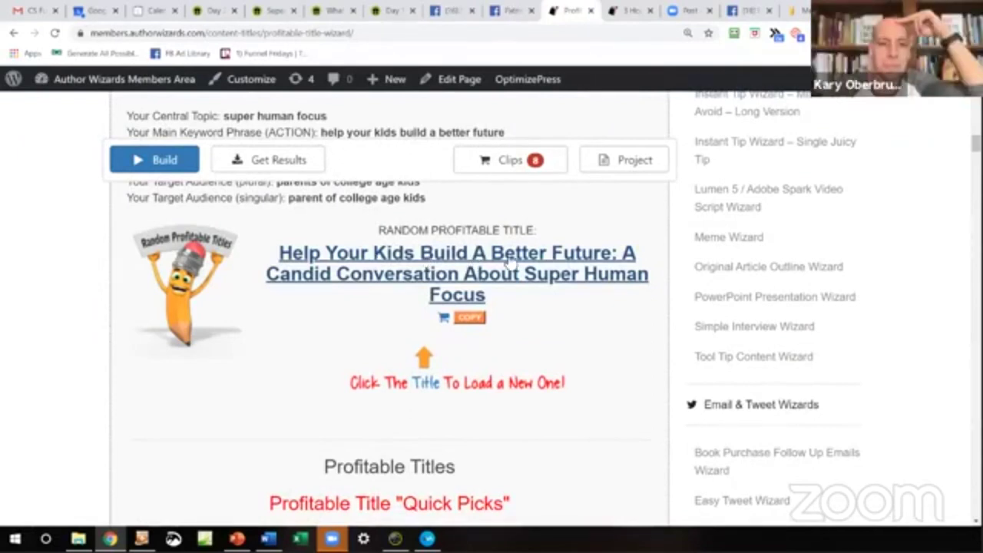
pyautogui.click(454, 288)
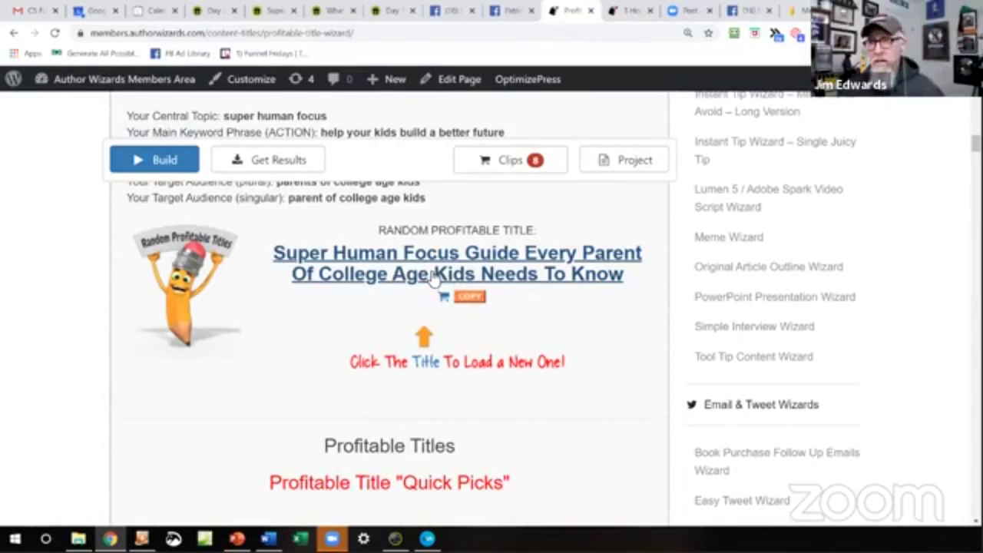
pyautogui.click(435, 268)
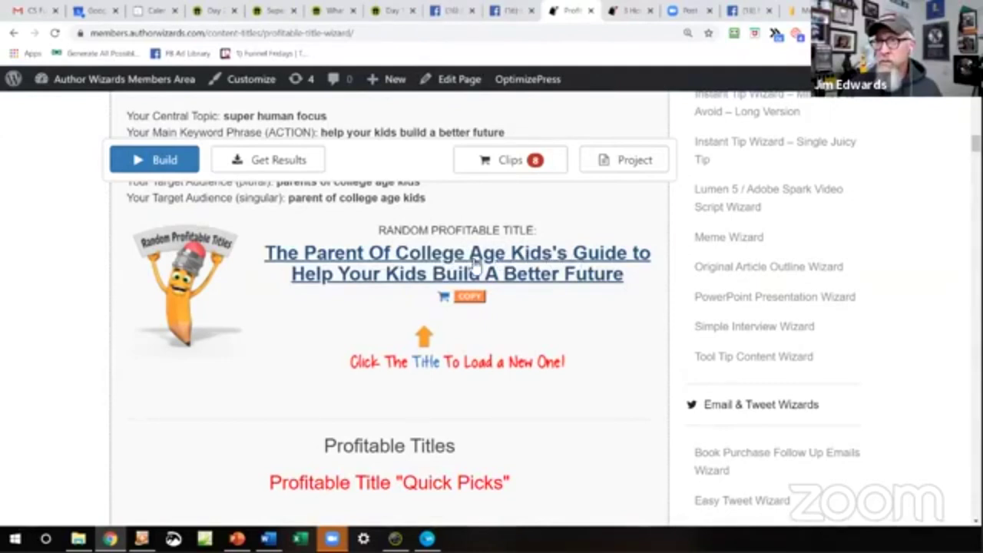
pyautogui.click(474, 265)
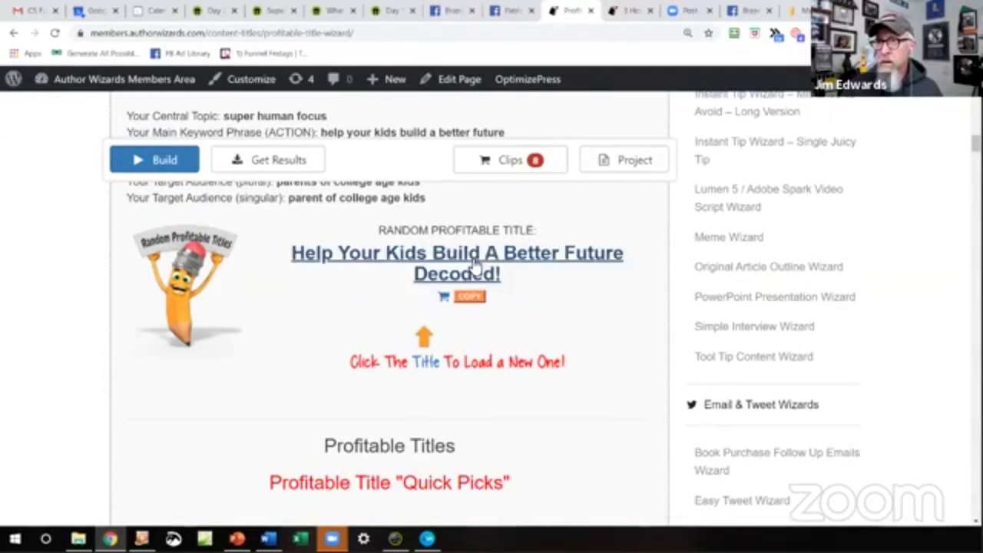
pyautogui.click(475, 265)
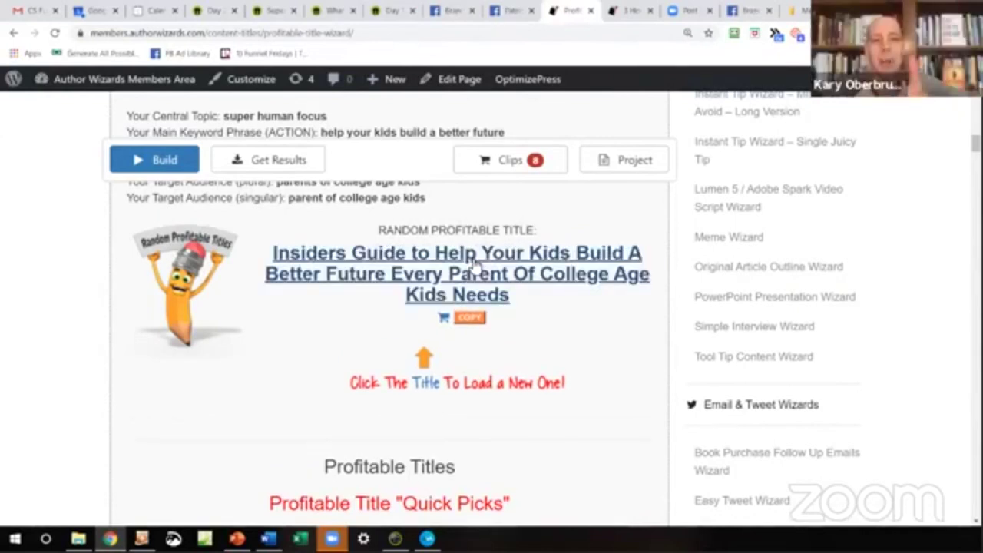
pyautogui.click(475, 265)
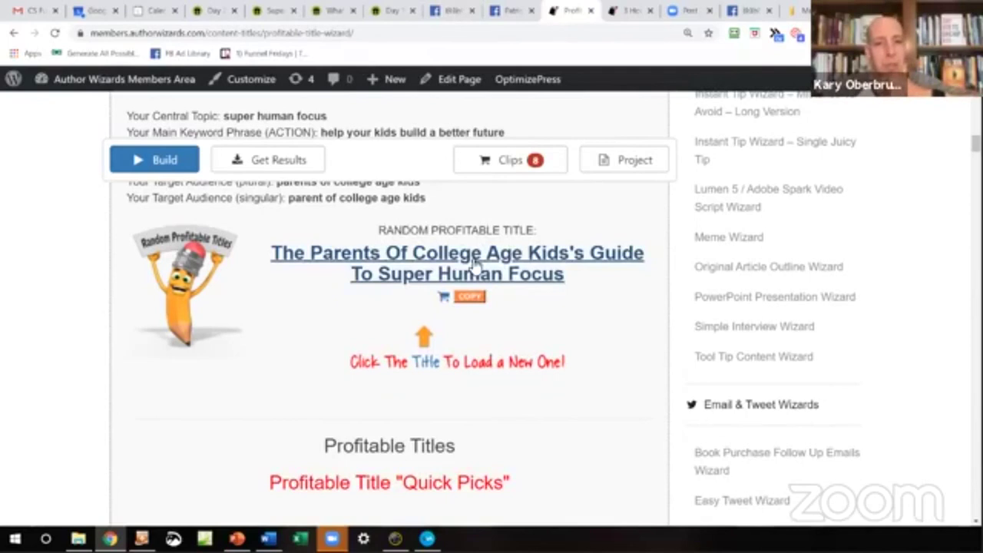
pyautogui.click(475, 265)
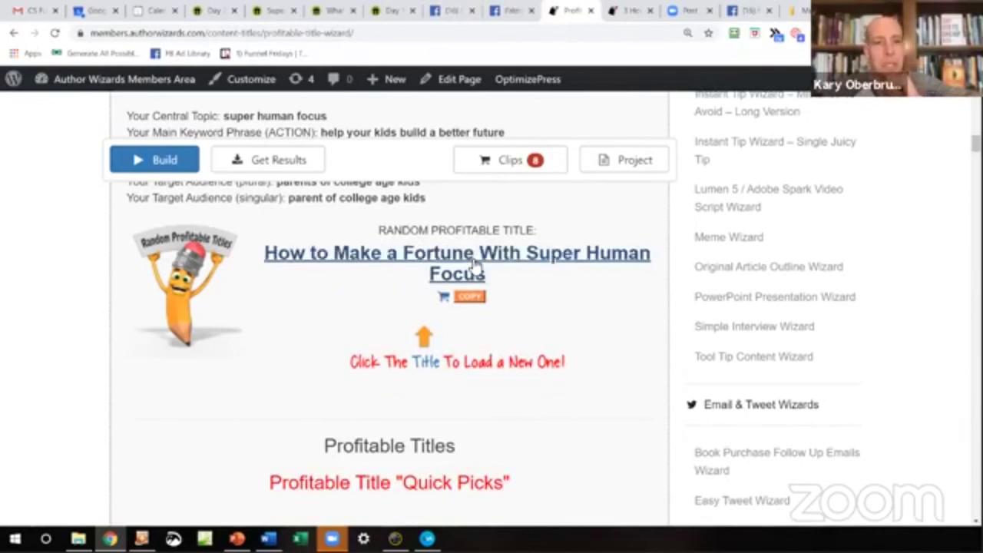